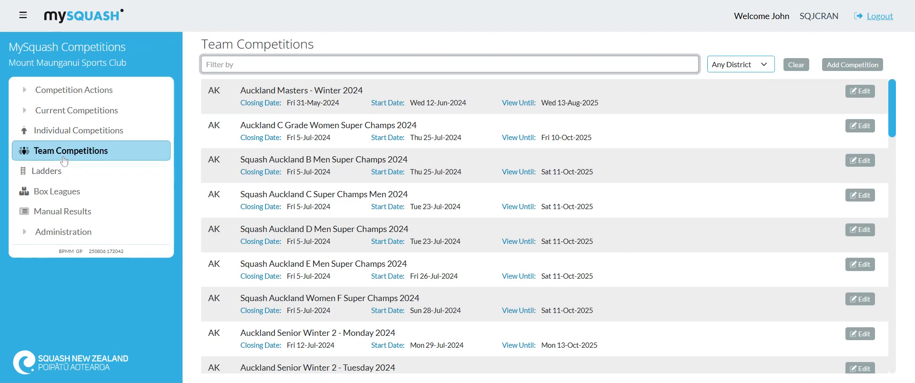
Start a new team competition and name it "New Club Pennant".
left_click(848, 65)
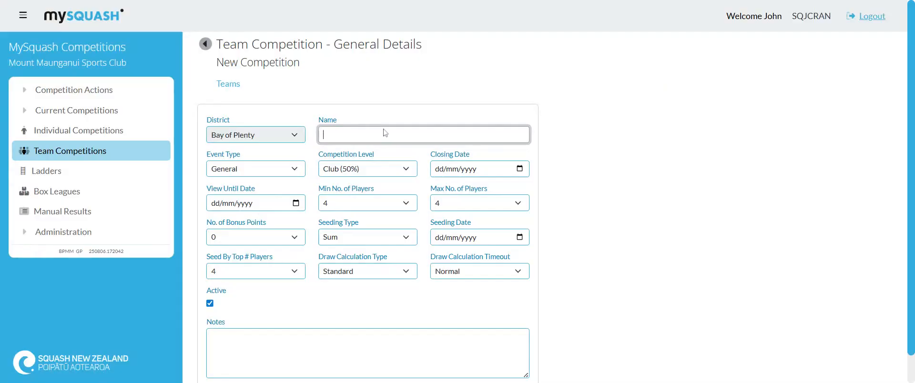
type("N")
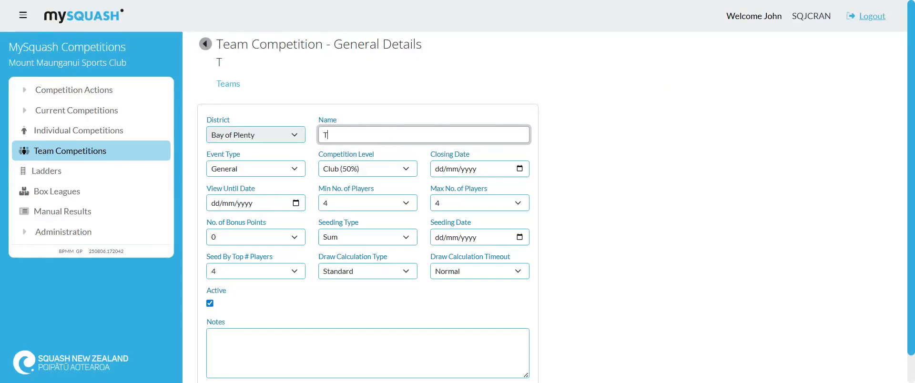
key("BackSpace")
type("New Club")
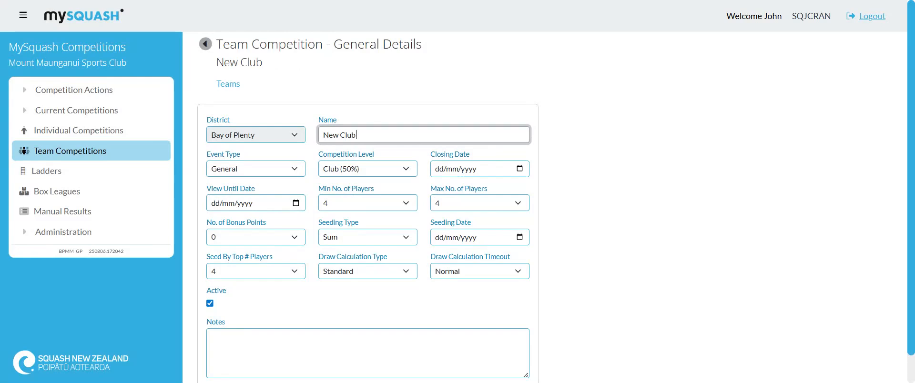
type(" Pennant")
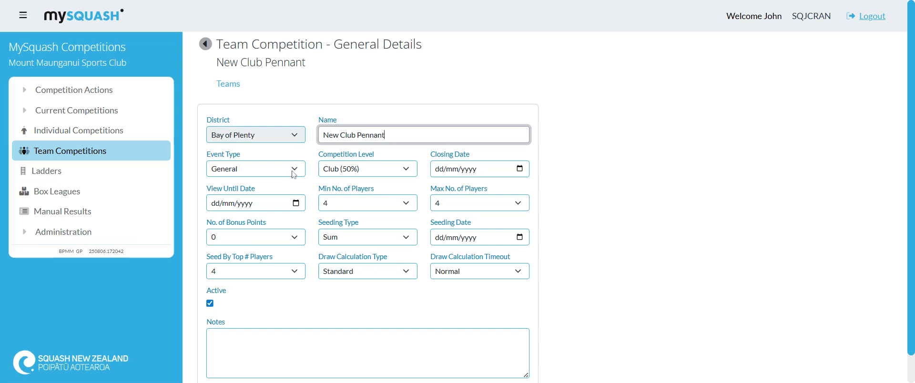
Keep the competition level at Club (50%) and set the closing date to 08/08/2025 and the view until date to 31/12/2025.
left_click(413, 172)
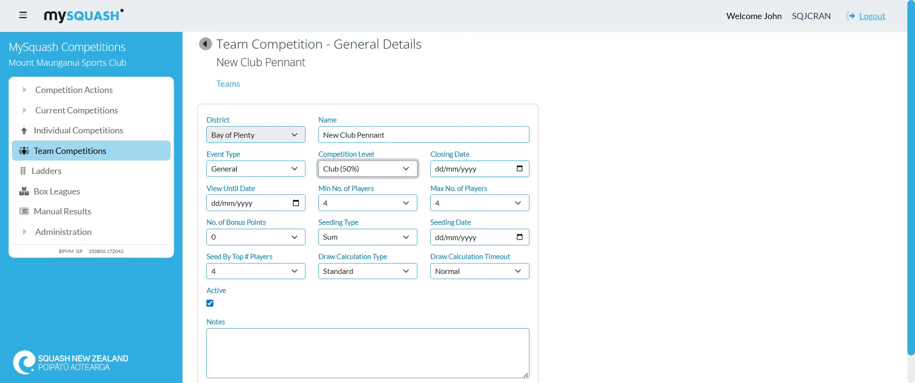
left_click(422, 151)
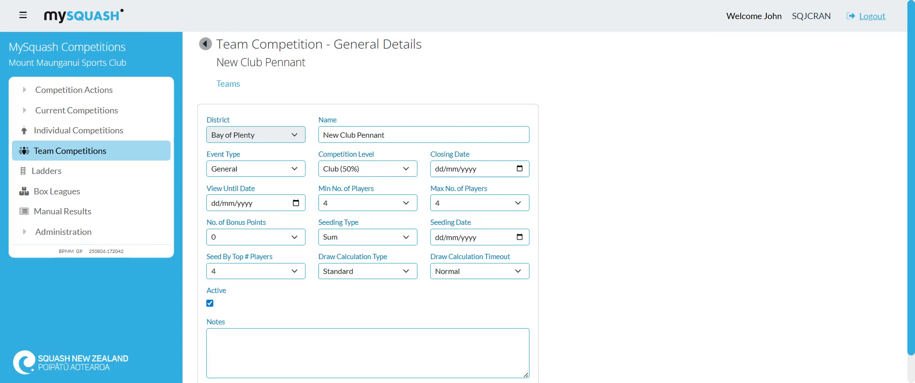
left_click(513, 236)
left_click(327, 244)
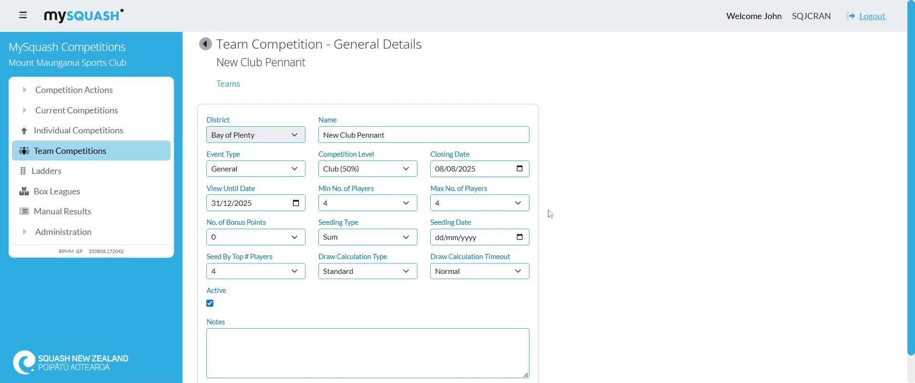
Set the maximum number of players to 8 and the number of bonus points to 2.
left_click(519, 203)
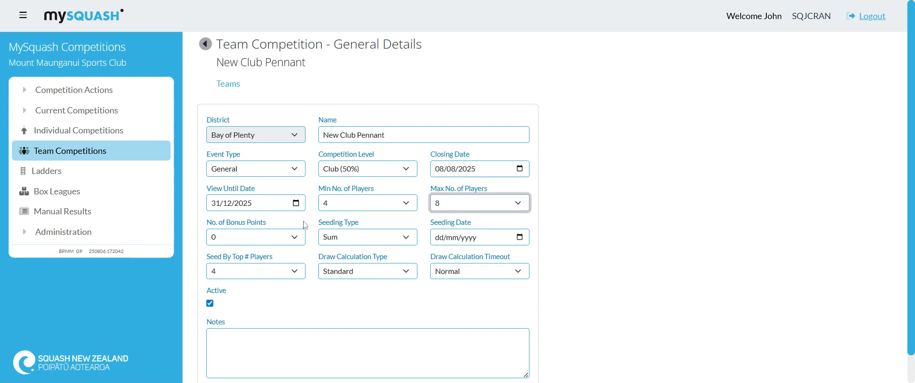
left_click(284, 241)
left_click(273, 272)
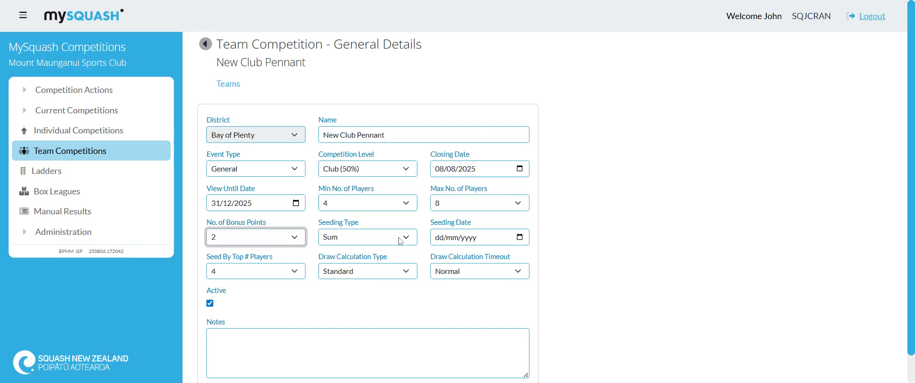
Set the seeding date to 08/08/2025, keep seeding by the top 4 players, and save the competition.
left_click(521, 239)
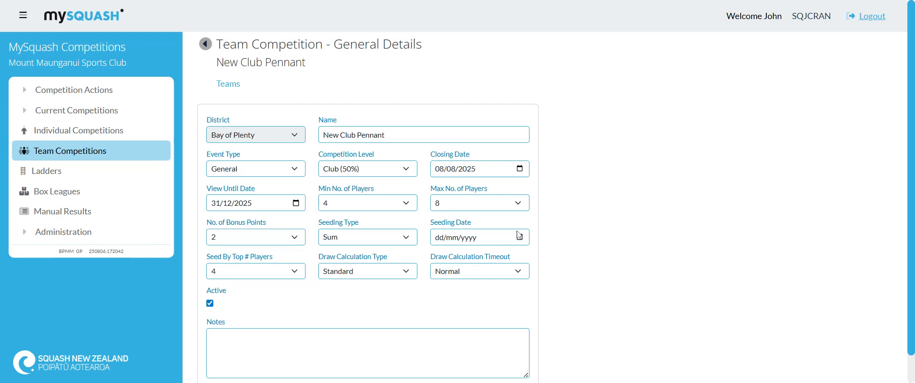
left_click(506, 138)
left_click(250, 271)
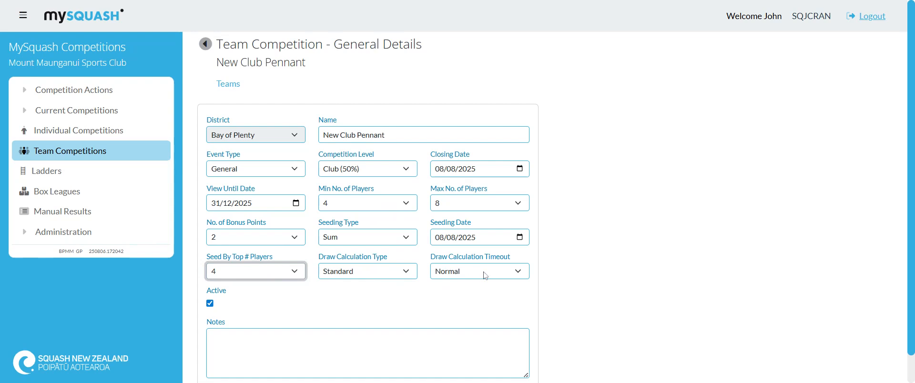
scroll(484, 279, "down", 1)
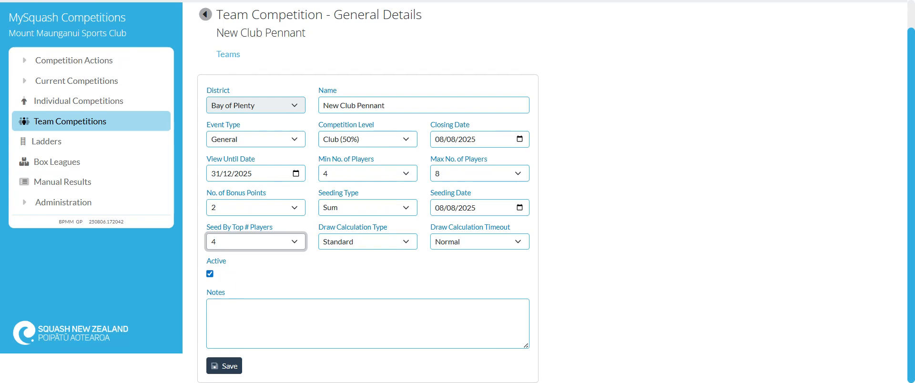
left_click(227, 376)
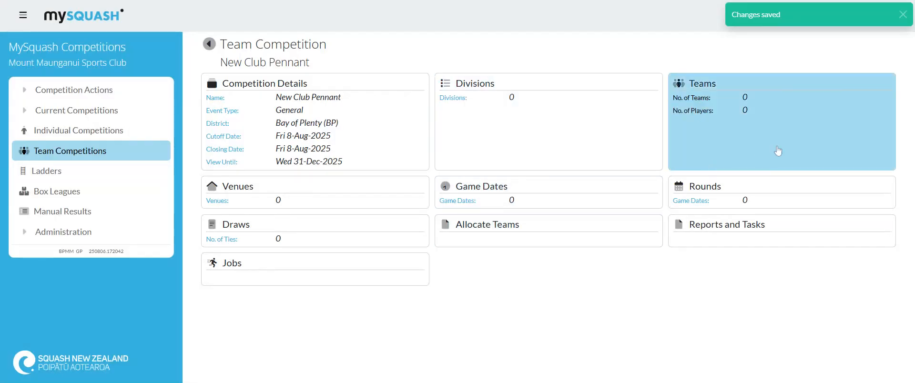
Start a new team in the competition with division type Mixed and club Mount Maunganui Sports Club.
left_click(777, 150)
left_click(510, 120)
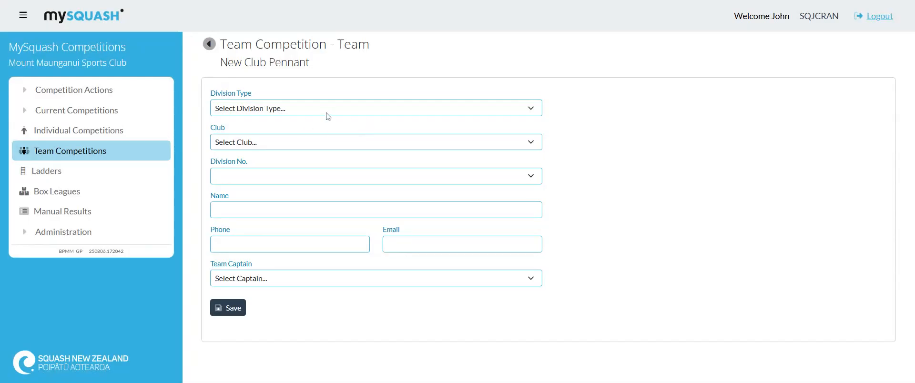
left_click(327, 114)
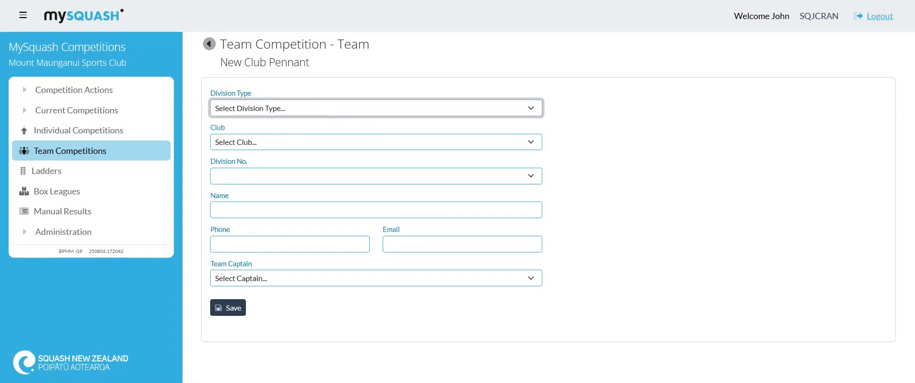
left_click(276, 163)
left_click(299, 149)
left_click(302, 155)
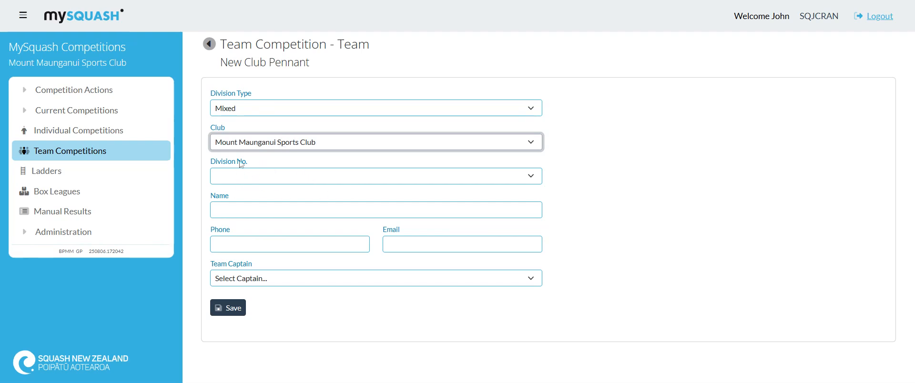
Name the new team "Team A" and save it.
left_click(297, 210)
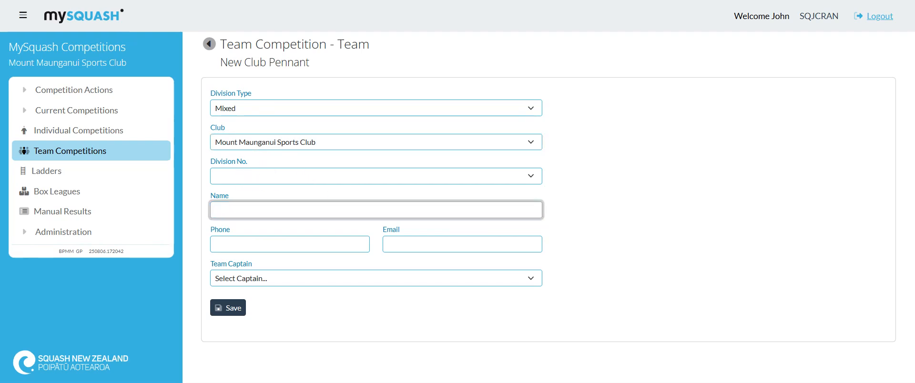
type("Team A")
left_click(230, 311)
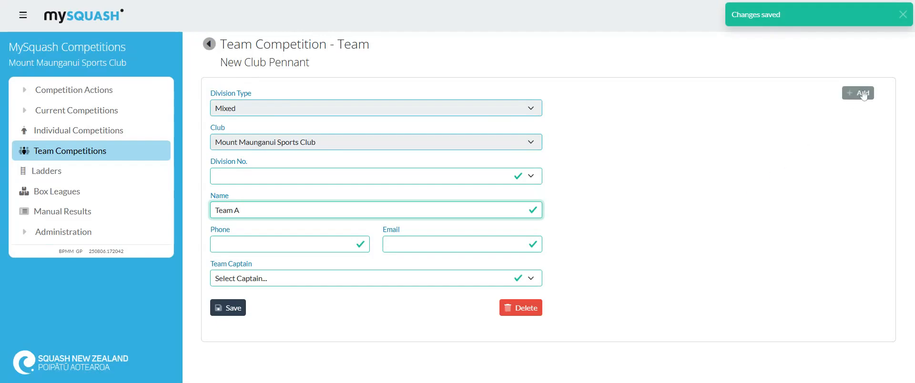
Add the first player to Team A as Regular, looked up by player code.
left_click(863, 94)
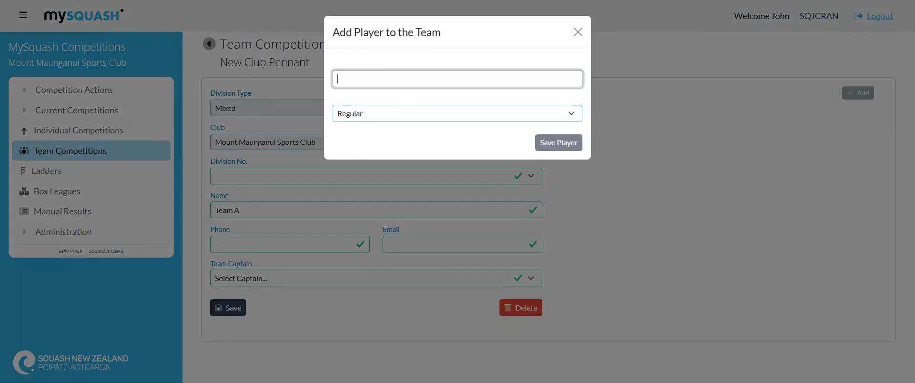
type("bpmmdbg")
left_click(544, 149)
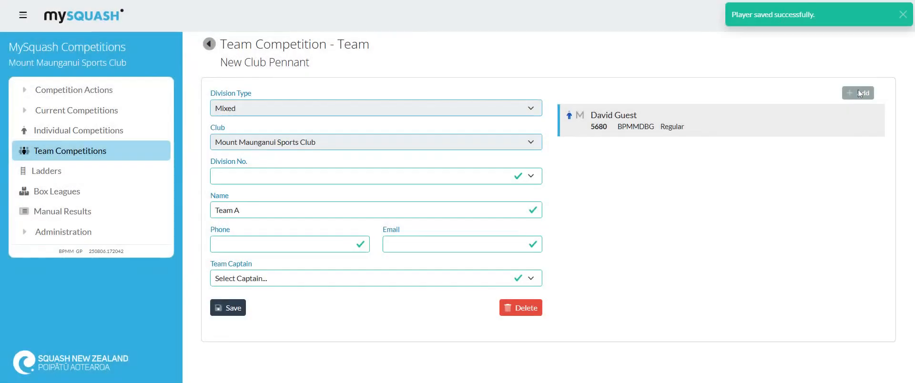
Add a second Regular player to Team A, looked up by the player's name.
left_click(861, 93)
type("jonhn f")
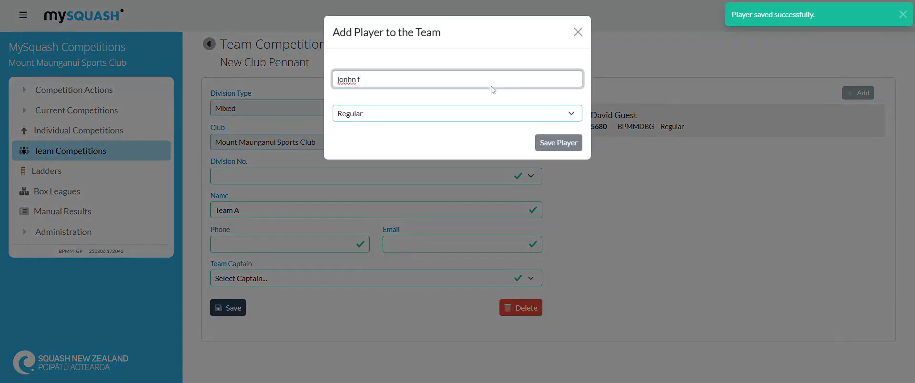
key("BackSpace")
key("BackSpace")
key("BackSpace")
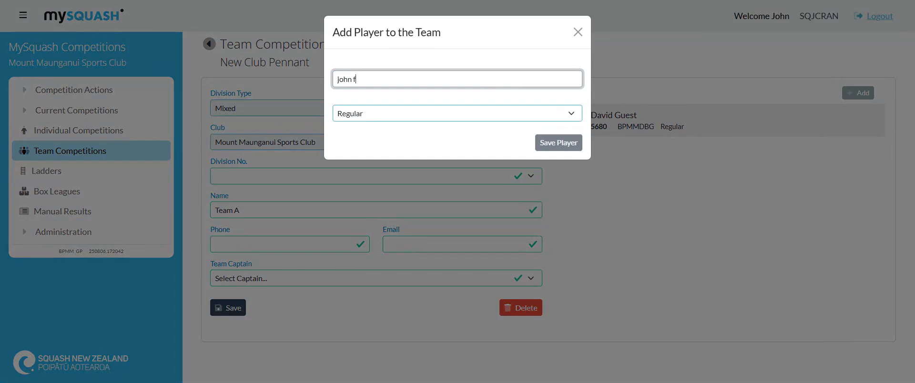
left_click(564, 149)
Add a third Regular player to Team A, looked up by player code.
left_click(866, 95)
type("bm")
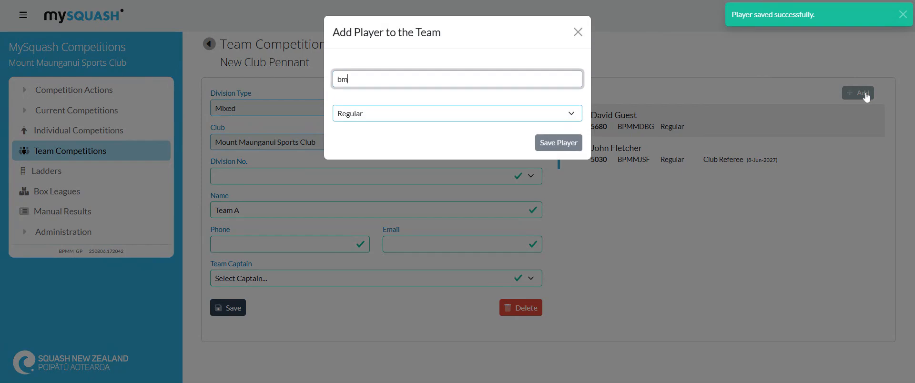
type("pmmn")
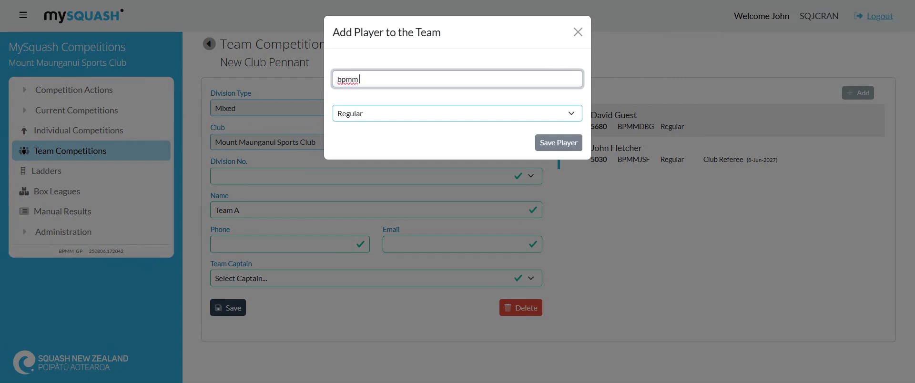
type("drg")
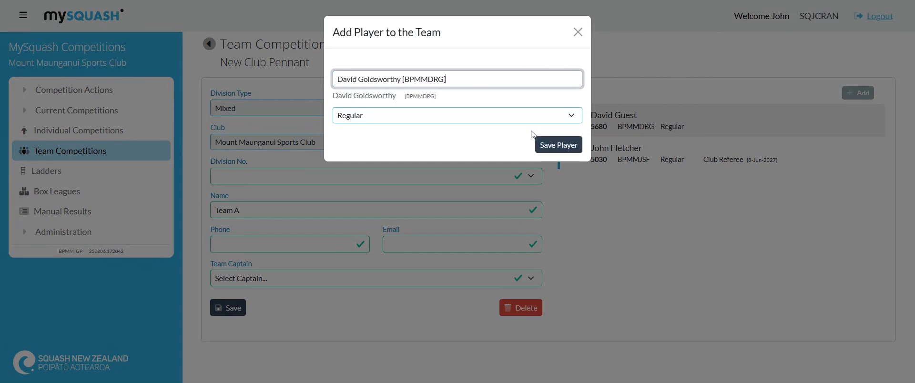
left_click(545, 148)
Add a fourth Regular player to Team A by entering the player code.
left_click(859, 94)
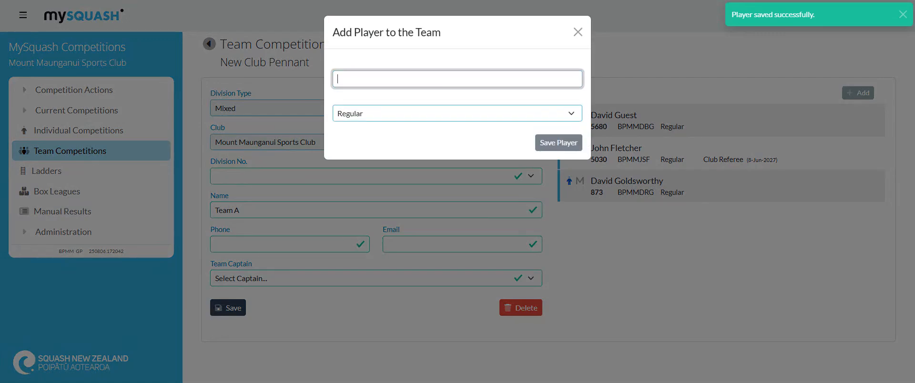
type("bpmm")
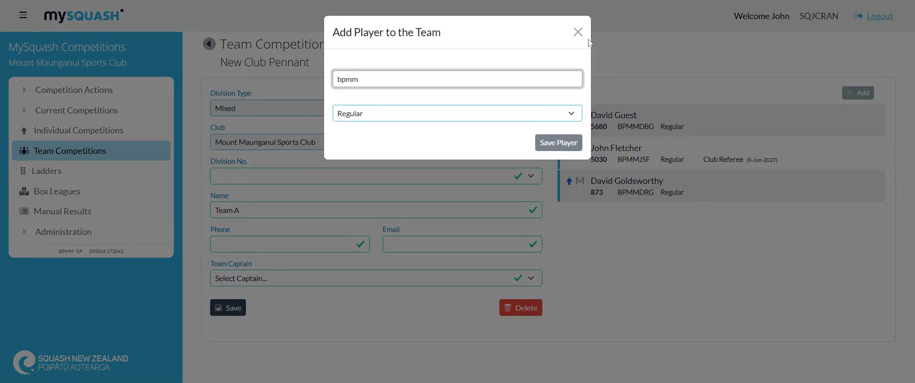
type("mh")
left_click(545, 143)
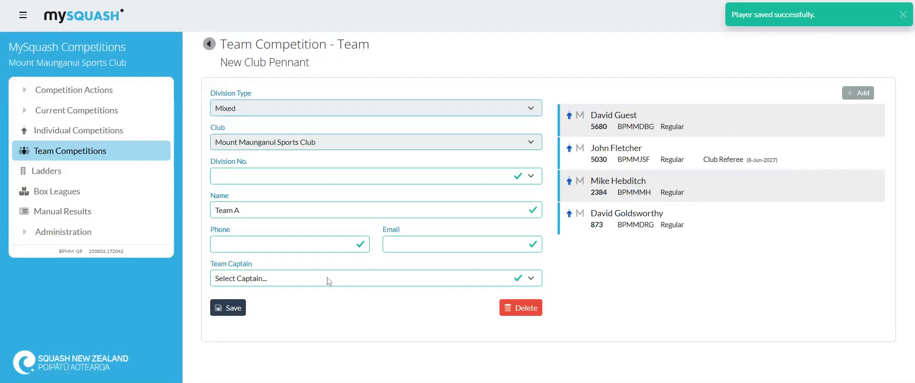
Make the first-listed player the captain of Team A and save the team.
left_click(328, 279)
left_click(315, 299)
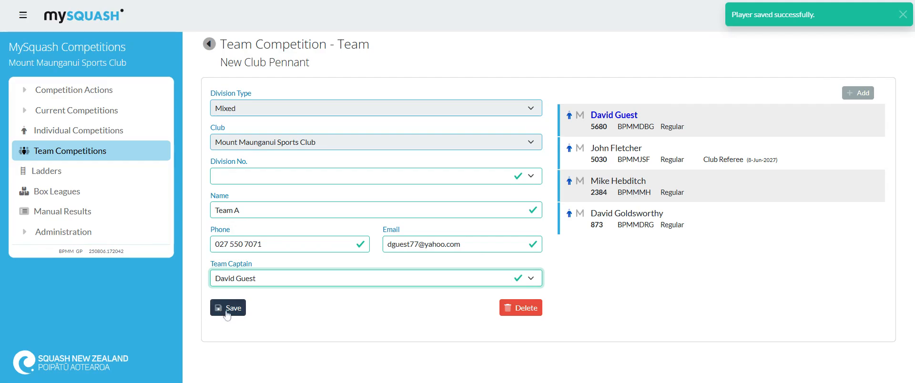
left_click(228, 310)
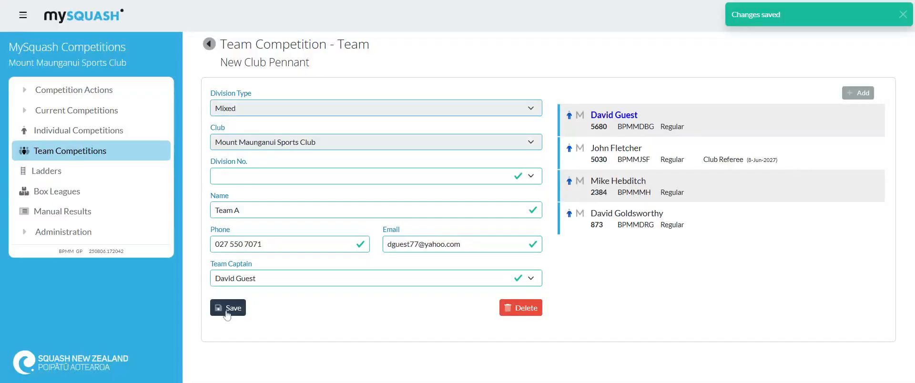
Create a second team named "Team B" with division type Mixed and club Mount Maunganui Sports Club, and save it.
left_click(210, 44)
left_click(504, 117)
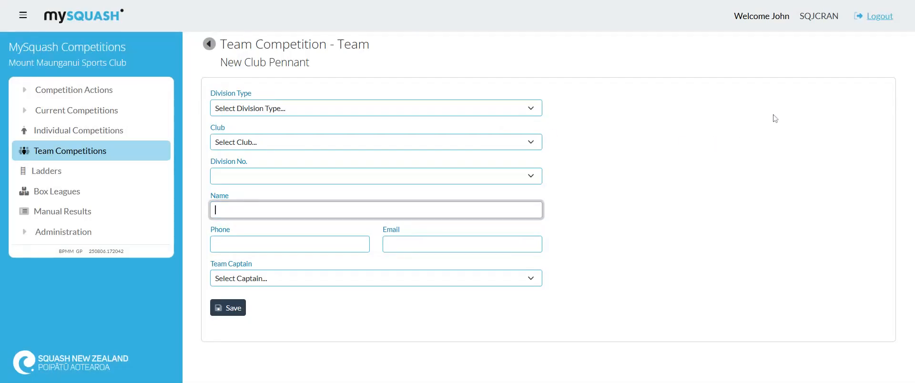
left_click(266, 108)
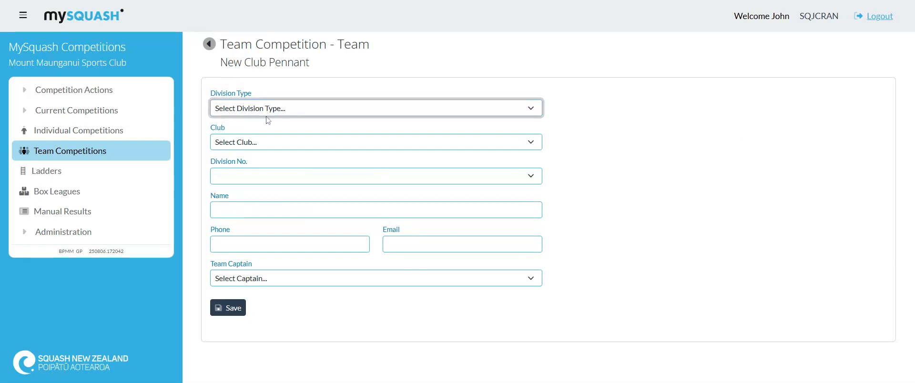
left_click(259, 148)
left_click(258, 142)
left_click(266, 165)
left_click(269, 210)
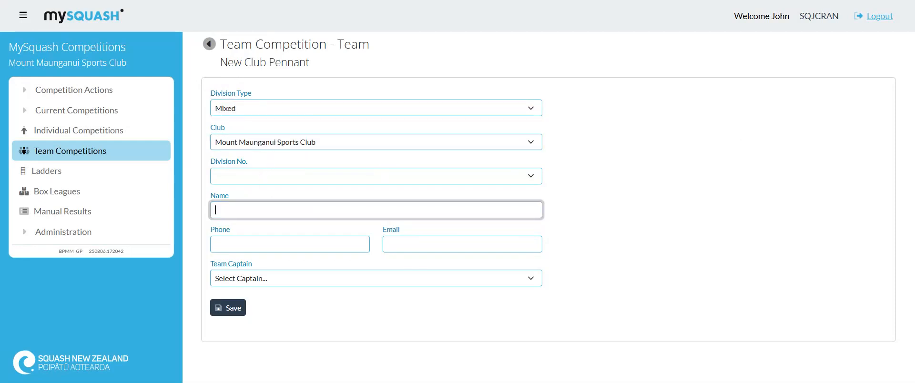
type("Team B")
left_click(236, 308)
Add the first Regular player to Team B, looked up by player code.
left_click(866, 93)
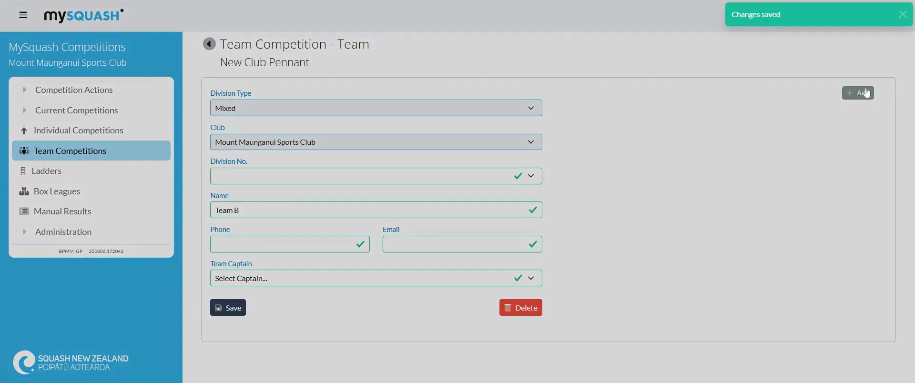
type("bpmm")
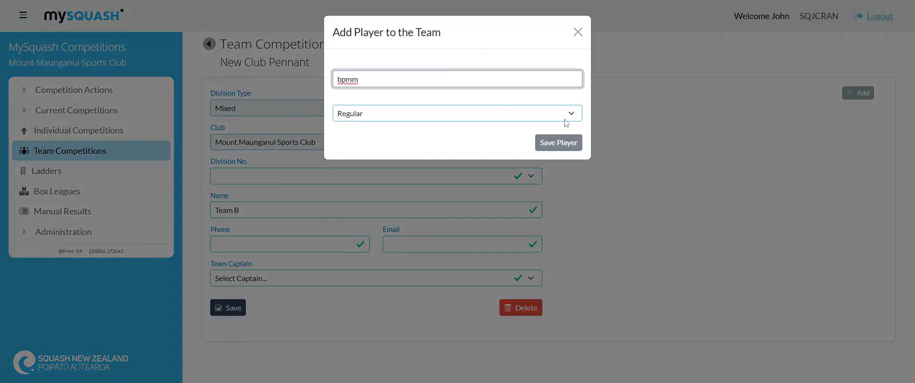
left_click(553, 142)
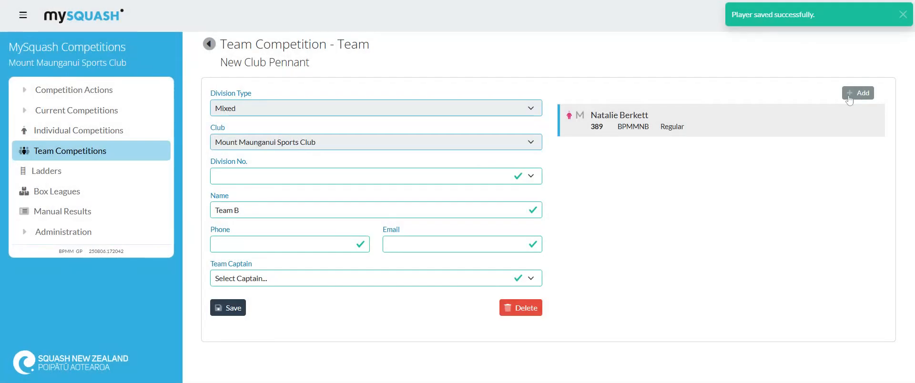
Add a second Regular player to Team B by entering the player code.
left_click(850, 96)
type("bpmm")
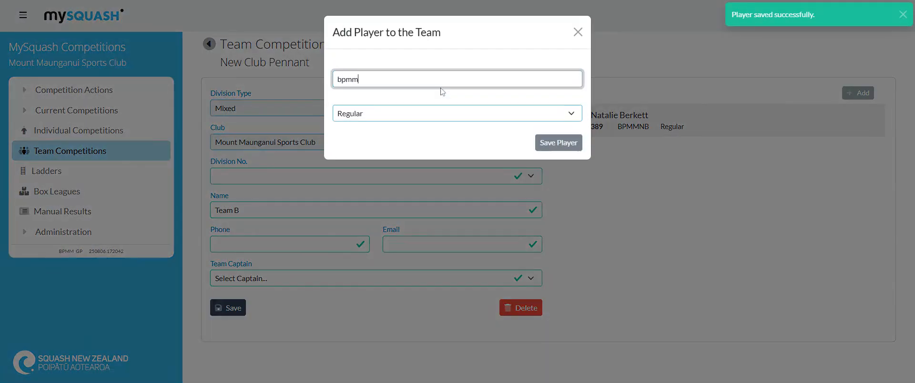
type("k2m")
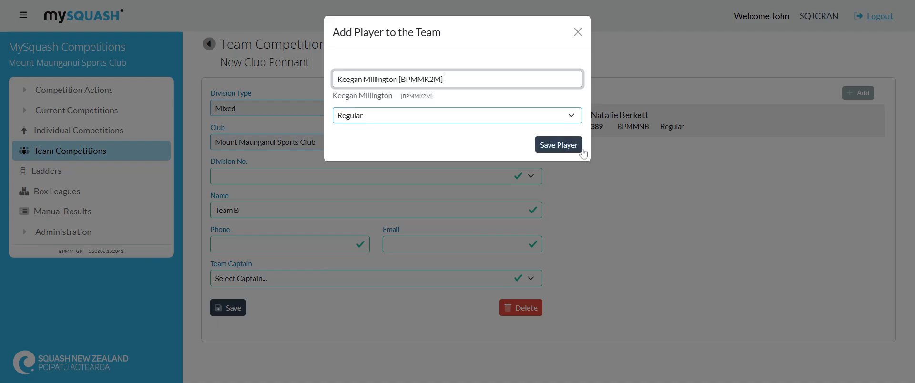
left_click(580, 149)
Add a third Regular player to Team B, found by player code.
left_click(858, 93)
type("bpmm")
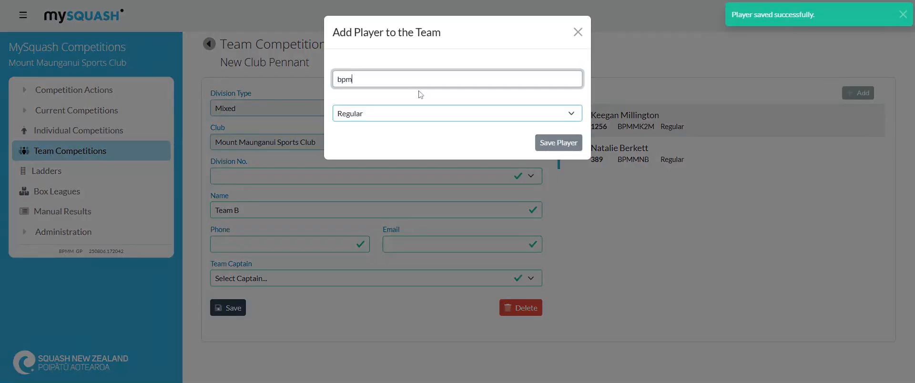
type("sw")
left_click(548, 144)
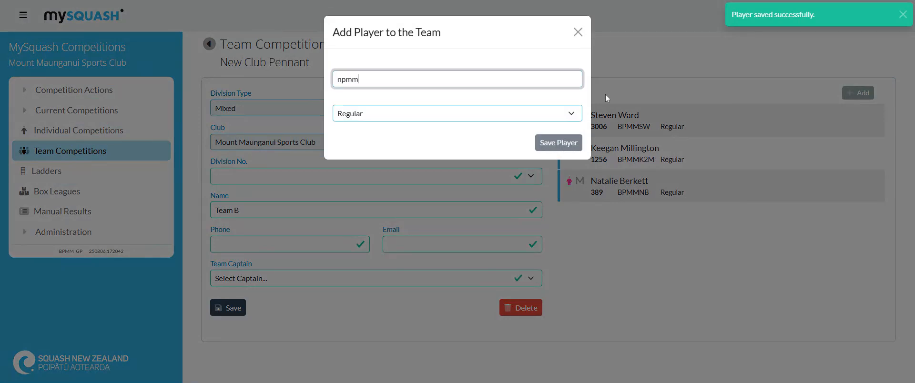
Correct the mistyped code prefix to "bpmm", complete the player code and add a fourth Regular player to Team B.
key("BackSpace")
key("BackSpace")
key("BackSpace")
key("BackSpace")
type("bpmm")
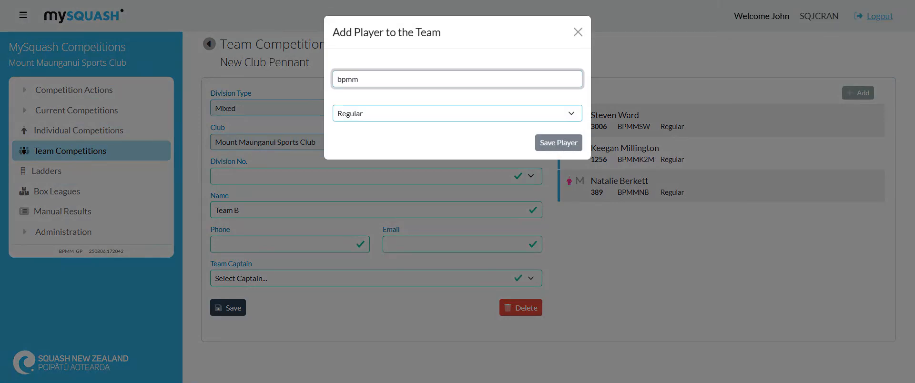
type("rd Germann [BPMMRG")
left_click(574, 145)
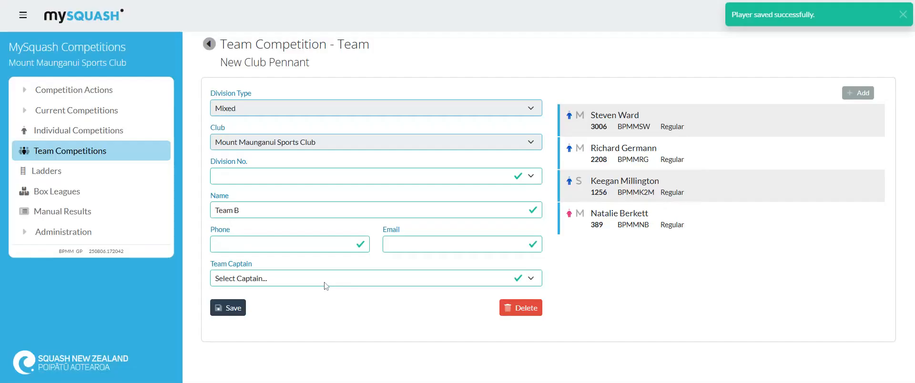
Make the first-listed player the captain of Team B, save the team and return to the list of teams.
left_click(319, 282)
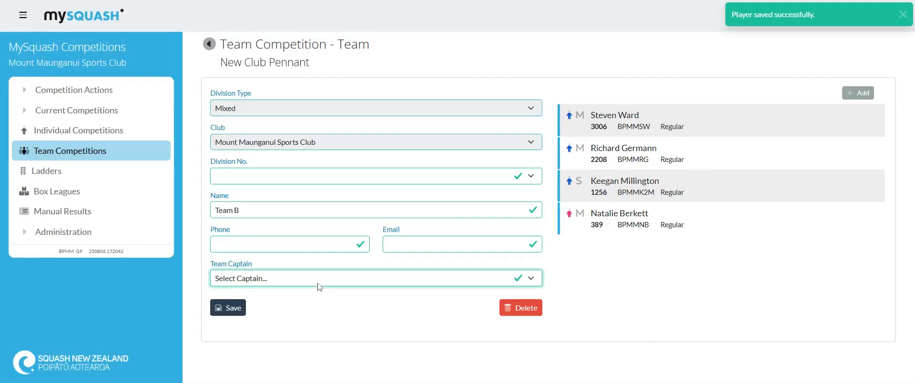
left_click(298, 308)
left_click(225, 309)
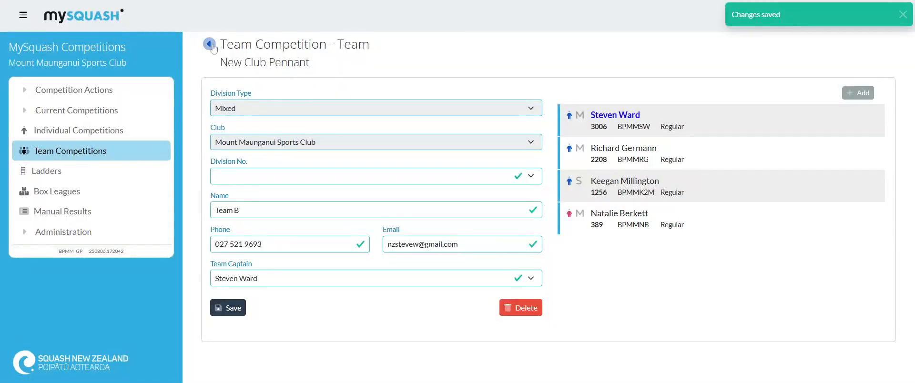
left_click(209, 45)
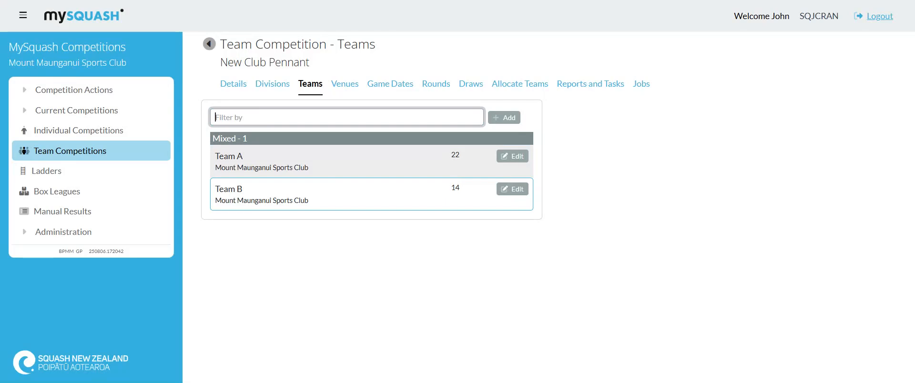
Add a division of type Mixed, number 1, with 2 teams and 4 rounds to the competition.
left_click(272, 89)
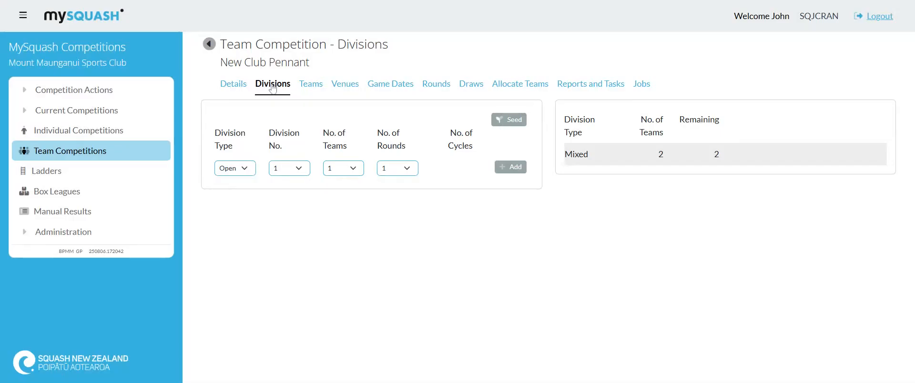
left_click(248, 170)
left_click(236, 256)
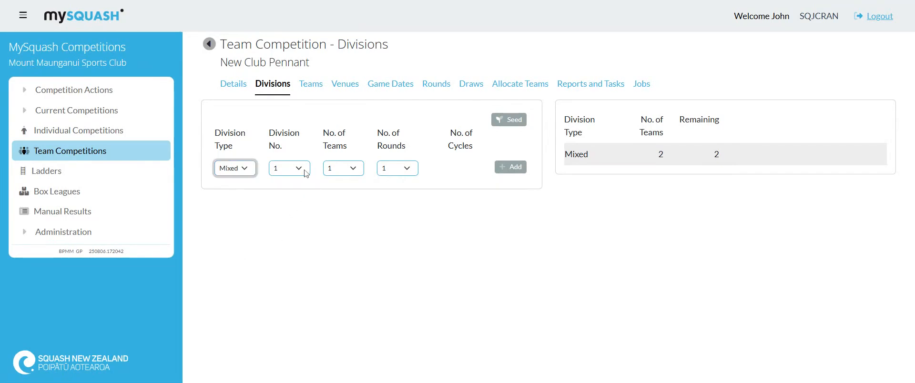
left_click(354, 173)
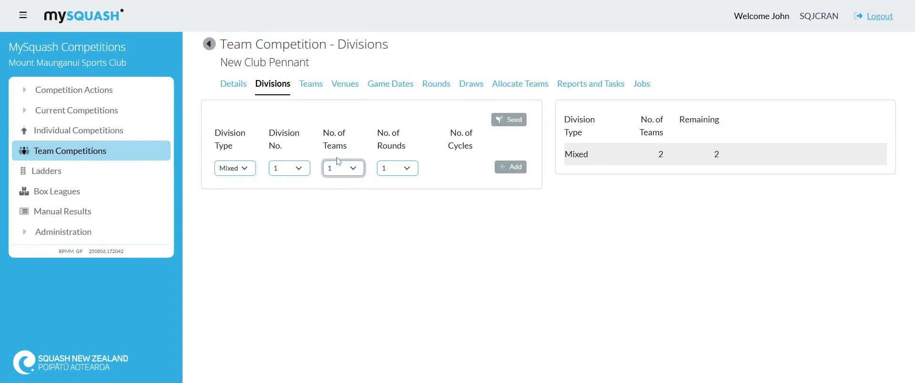
key("Down")
left_click(406, 167)
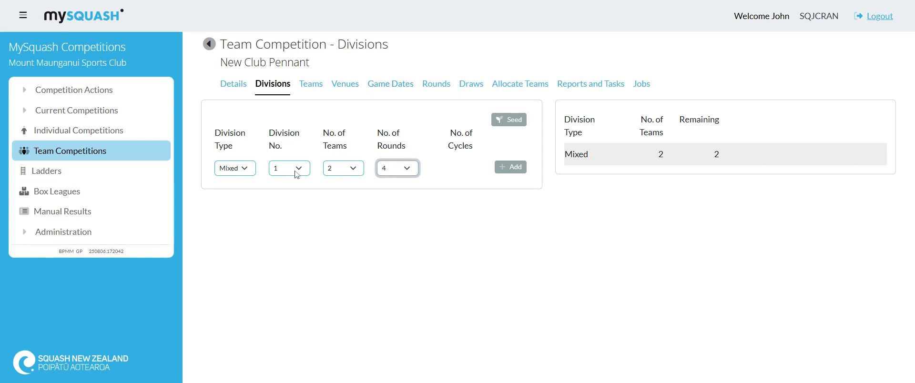
left_click(511, 169)
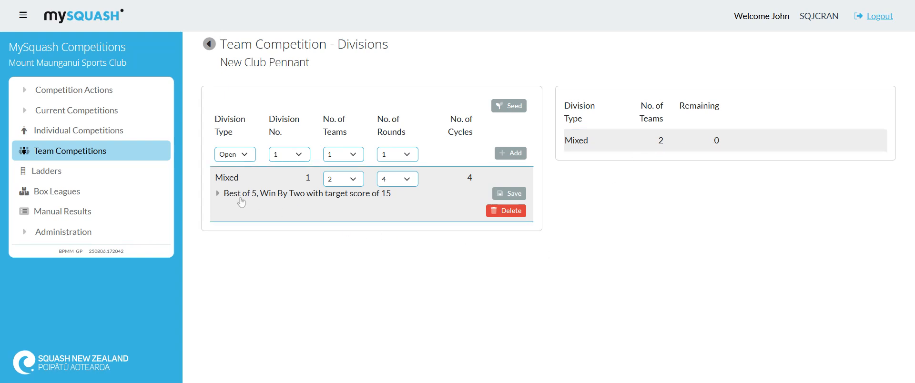
Examine the target score, best-of and winning condition options in the Mixed division's scoring rules.
left_click(218, 193)
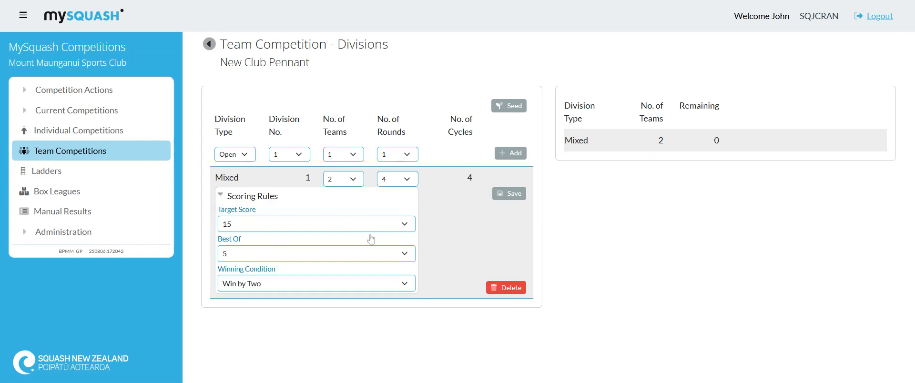
left_click(390, 231)
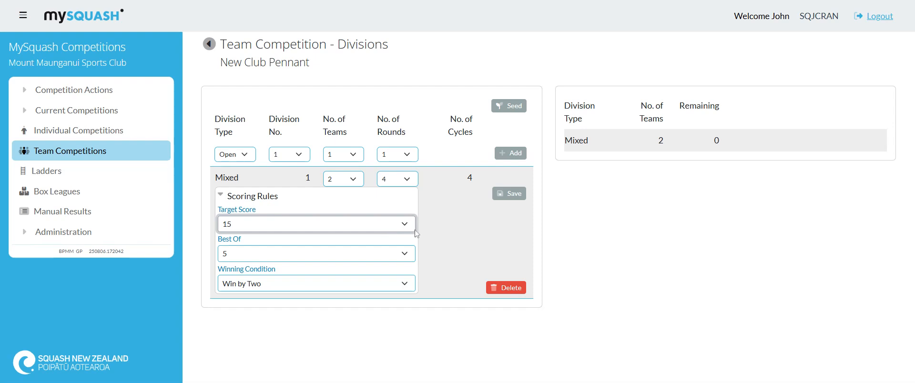
left_click(466, 239)
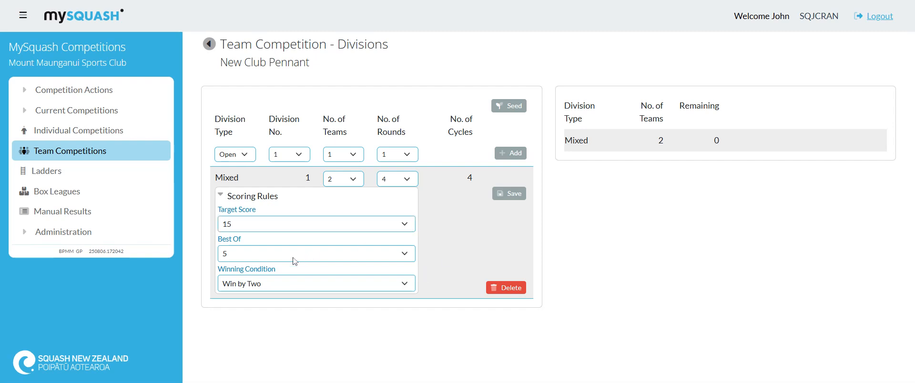
left_click(295, 261)
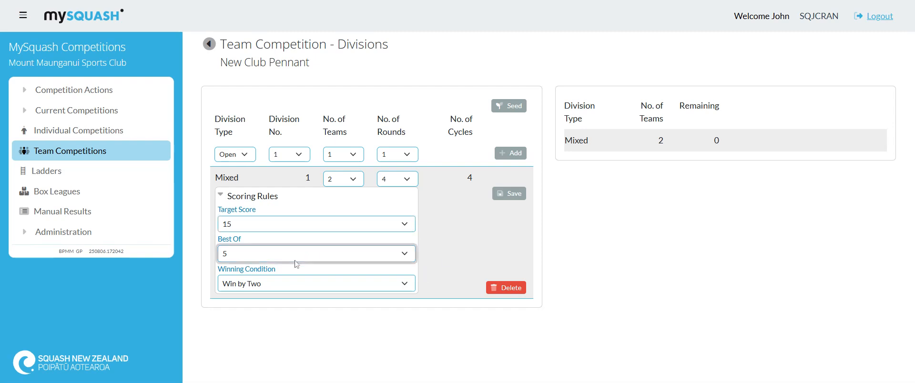
left_click(464, 244)
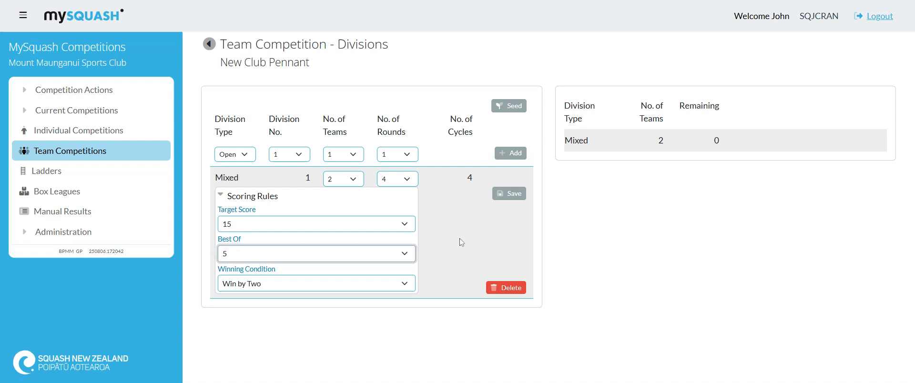
left_click(315, 288)
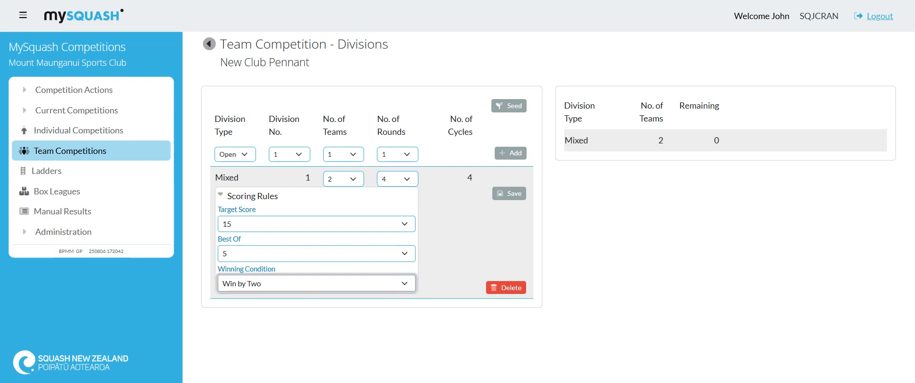
left_click(475, 241)
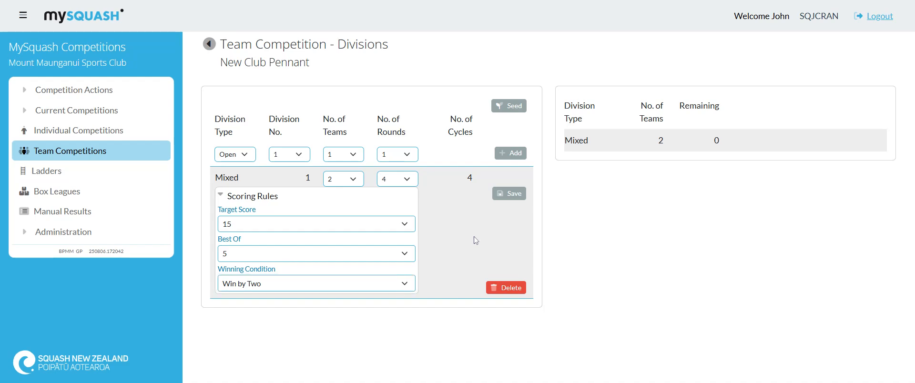
Set the Mixed division's target score to 11 and save its scoring rules.
left_click(376, 229)
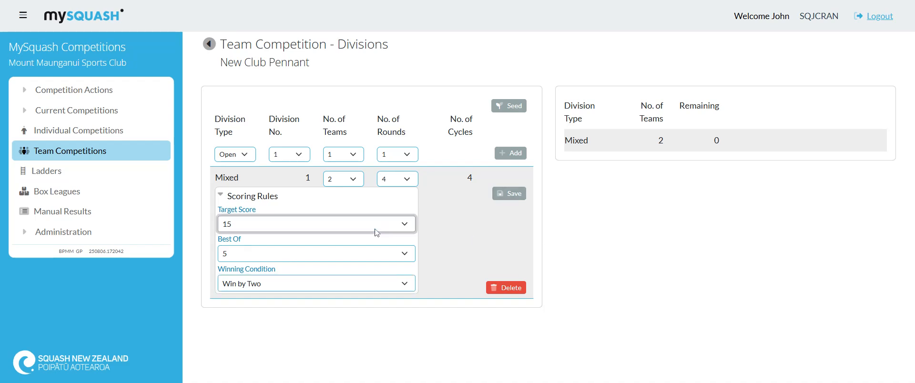
left_click(289, 262)
left_click(525, 196)
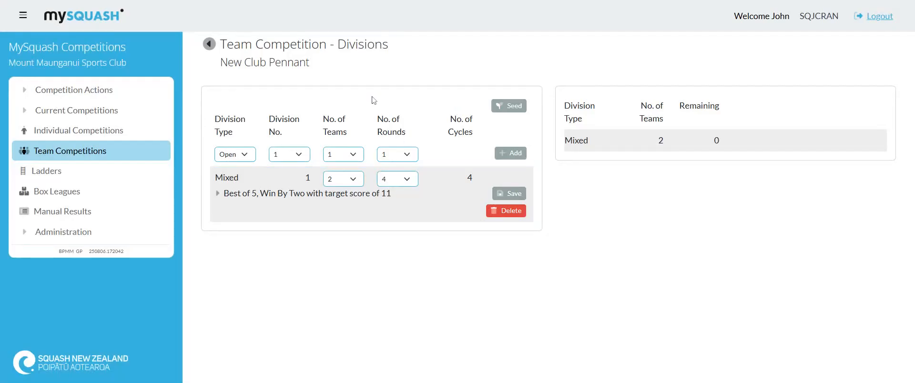
Add Squash Court 1 and Squash 2 at Mount Maunganui Sports Club as venues, both at 7:00 pm.
left_click(209, 44)
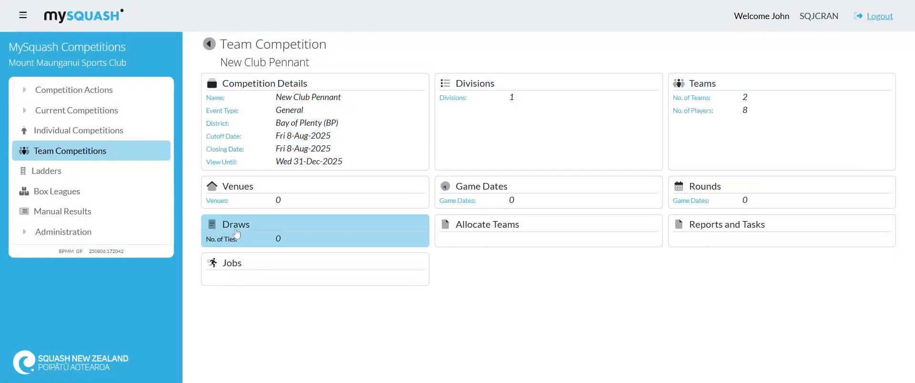
left_click(362, 203)
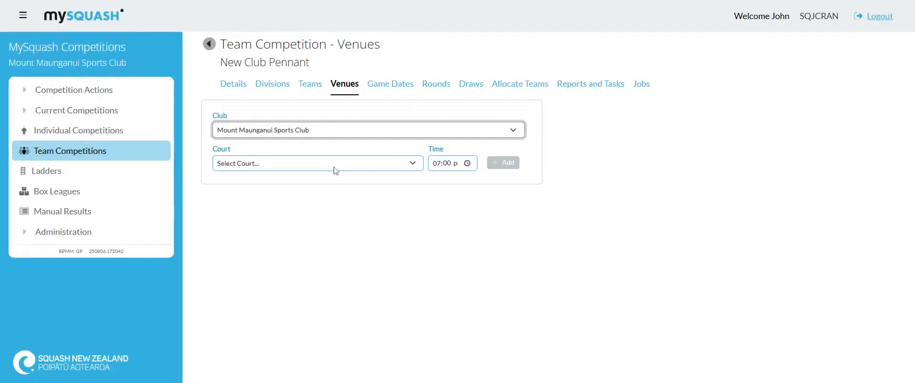
left_click(336, 170)
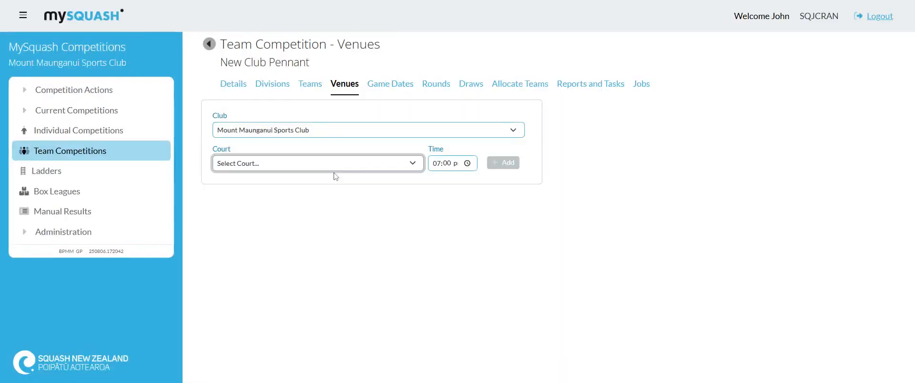
left_click(393, 180)
left_click(491, 163)
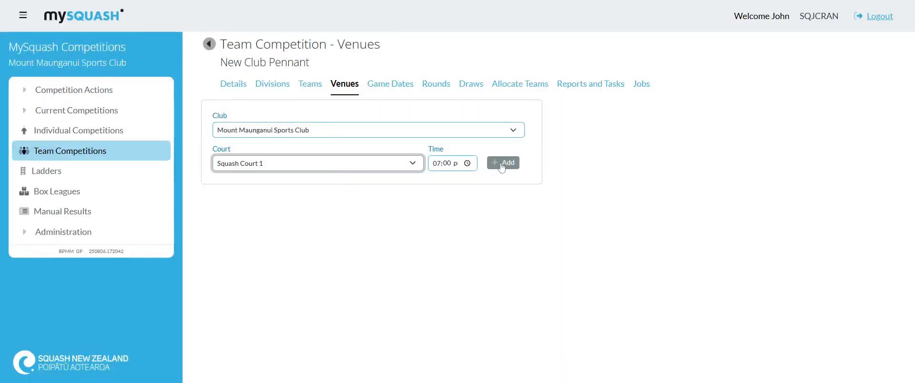
key("Down")
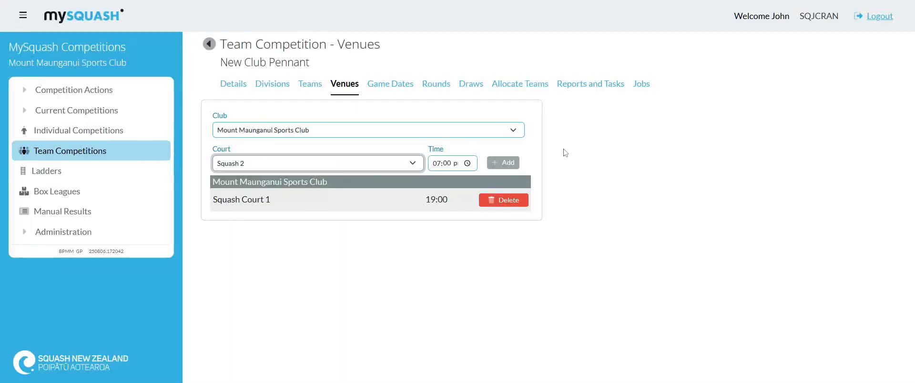
left_click(507, 163)
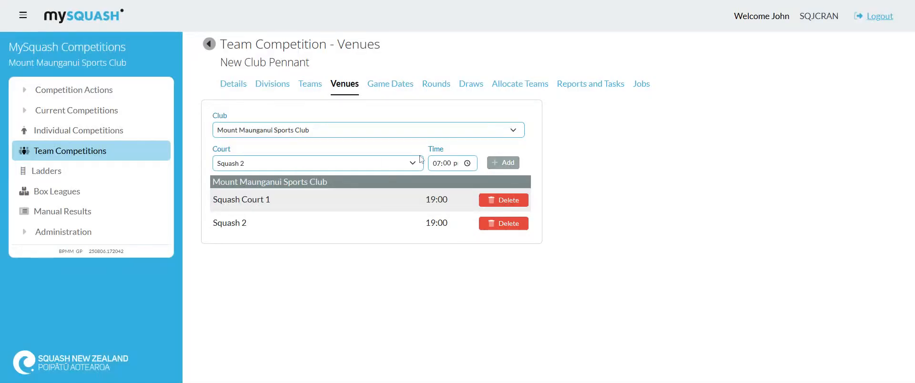
Add Squash Court 1 at Mount Maunganui Sports Club as a venue at 8:30 pm.
left_click(437, 166)
type("3")
key("BackSpace")
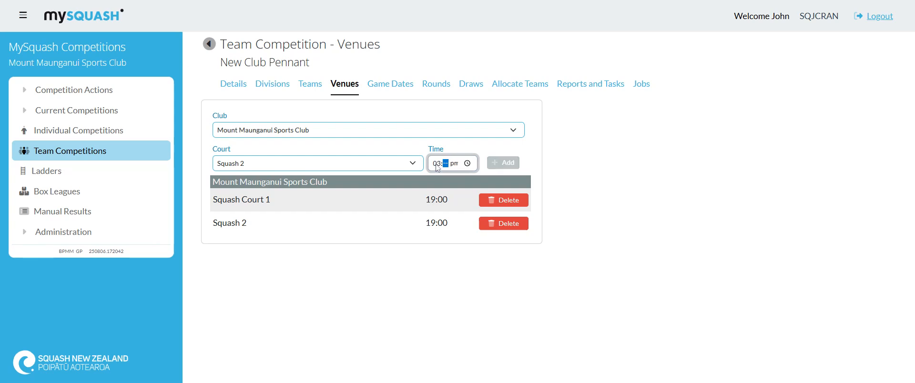
key("Left")
type("830")
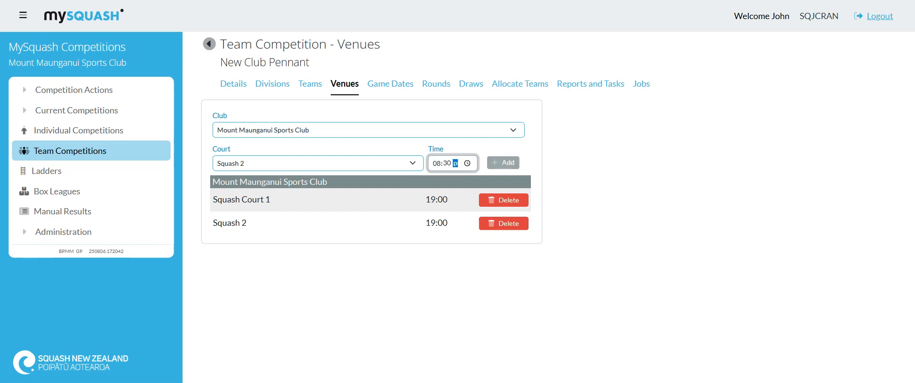
left_click(365, 166)
left_click(361, 179)
left_click(341, 165)
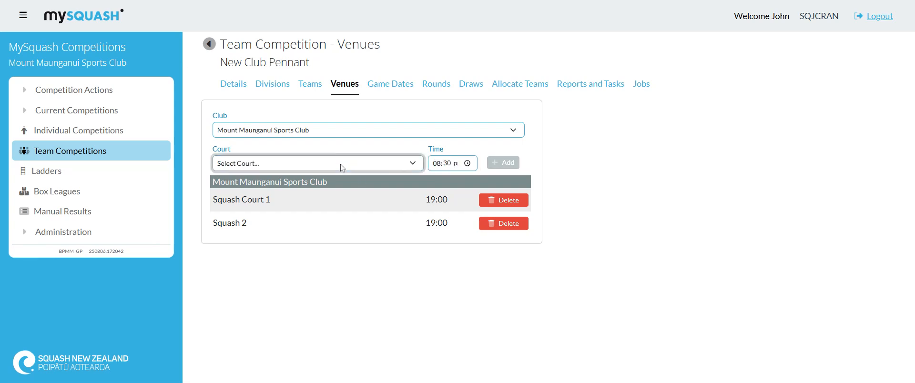
left_click(344, 187)
left_click(503, 165)
Add Squash 2 at Mount Maunganui Sports Club as a venue at 8:30 pm.
left_click(342, 169)
left_click(344, 196)
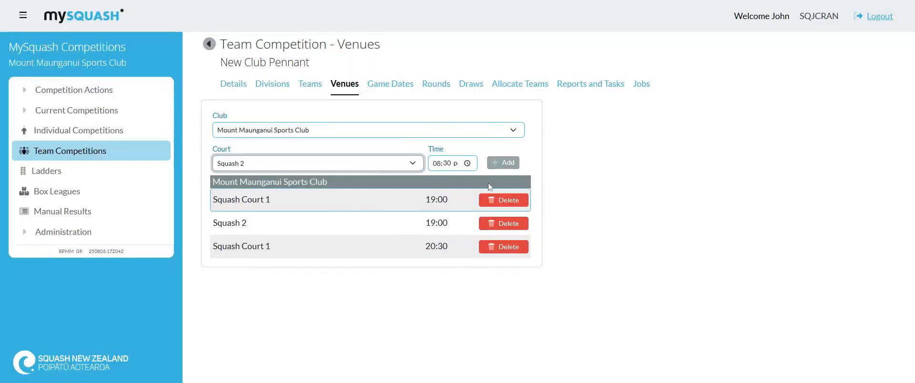
left_click(503, 163)
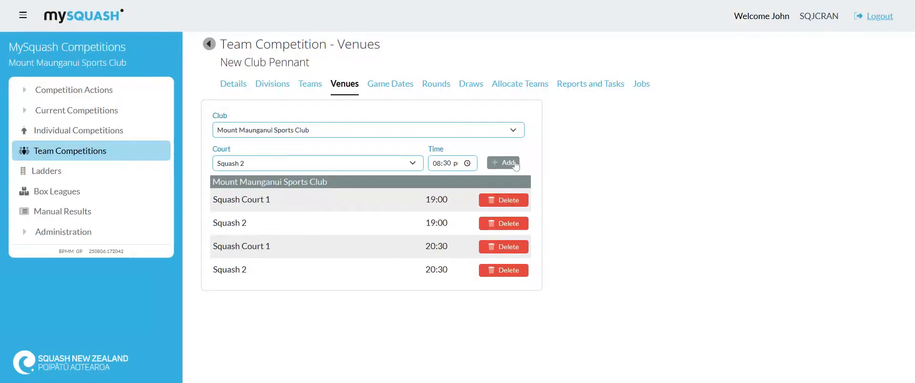
Add 4 game dates to the competition, starting 20/08/2025 with 7 days between them.
left_click(391, 86)
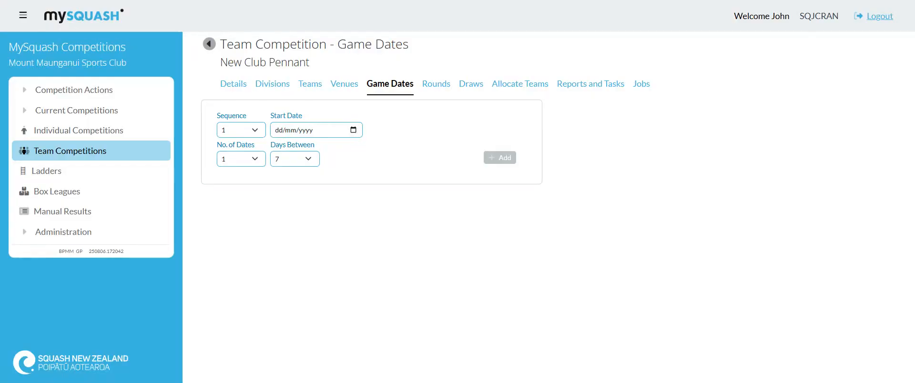
left_click(315, 219)
left_click(244, 161)
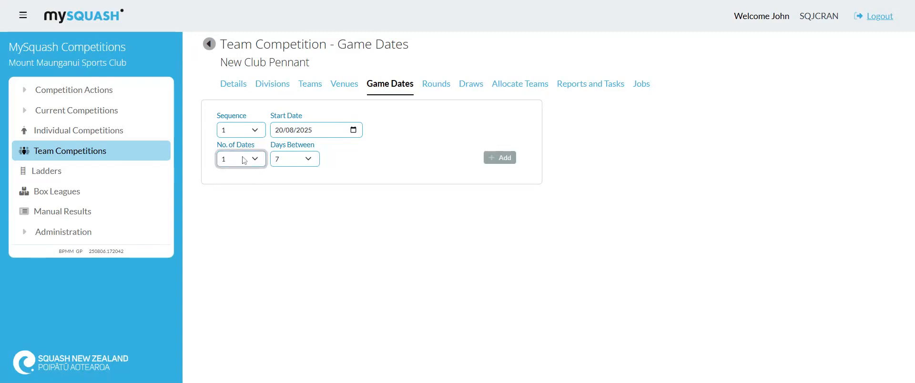
key("4")
left_click(501, 159)
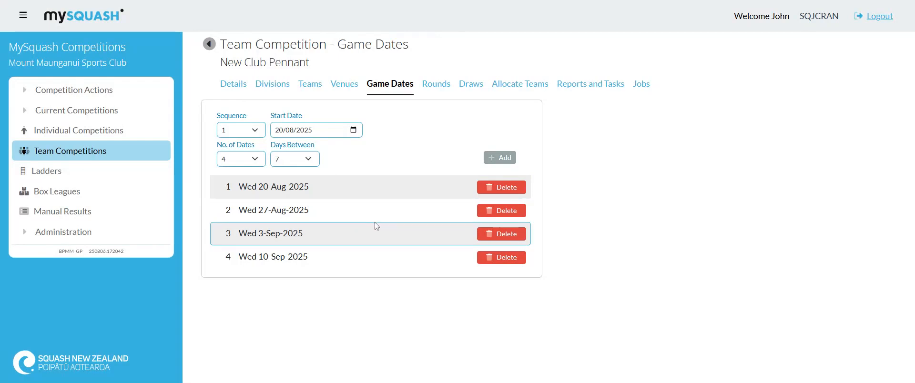
Review the allocation of teams to divisions, the competition's divisions and its team list.
left_click(522, 85)
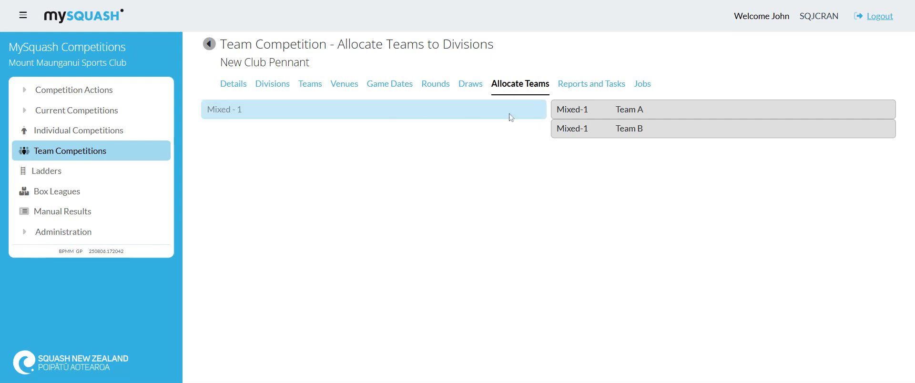
left_click(274, 89)
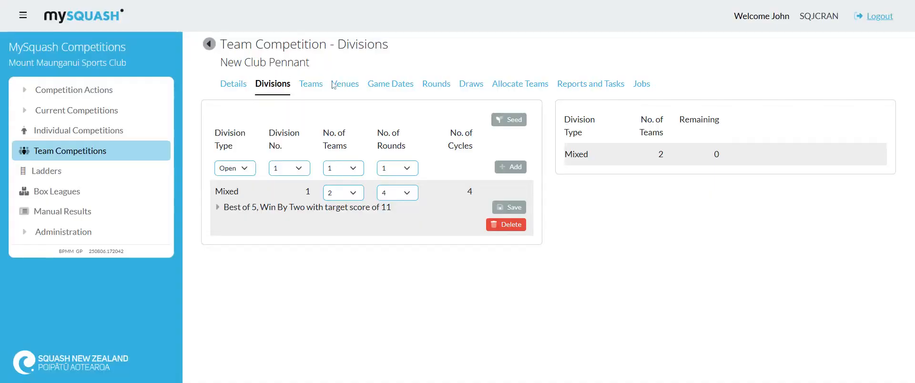
left_click(311, 83)
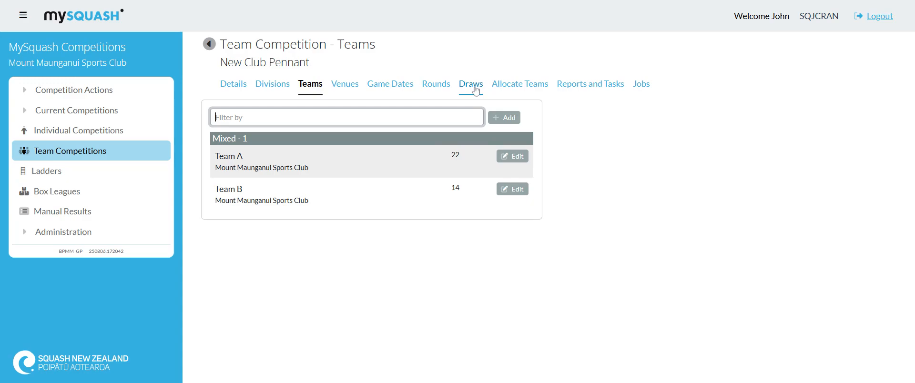
Start a new tie in the draws for division Mixed / 1, Round 1, and name it 1-1.
left_click(476, 90)
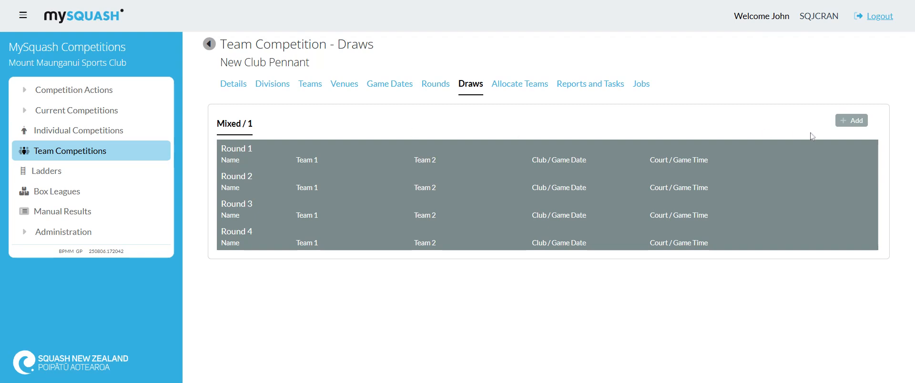
left_click(853, 120)
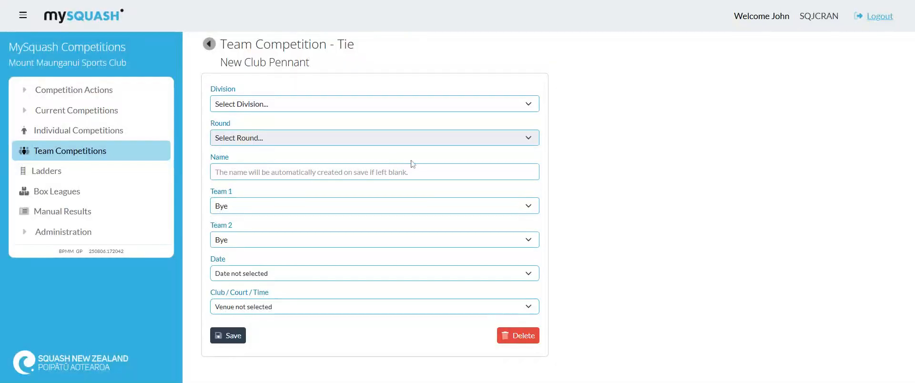
left_click(308, 107)
left_click(262, 146)
left_click(264, 138)
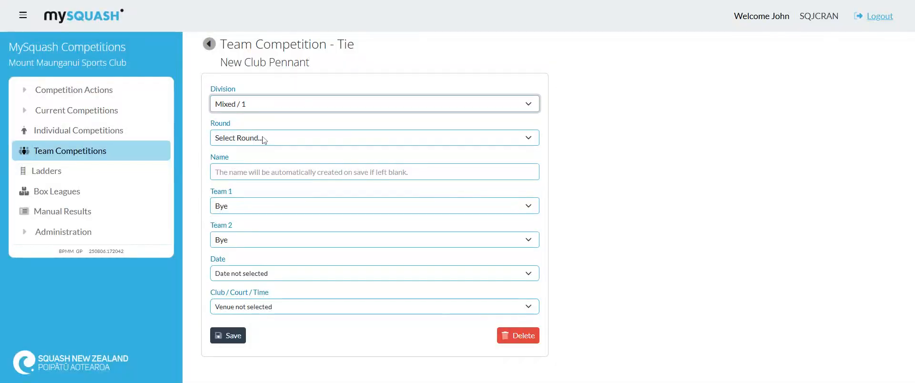
left_click(263, 147)
key("Tab")
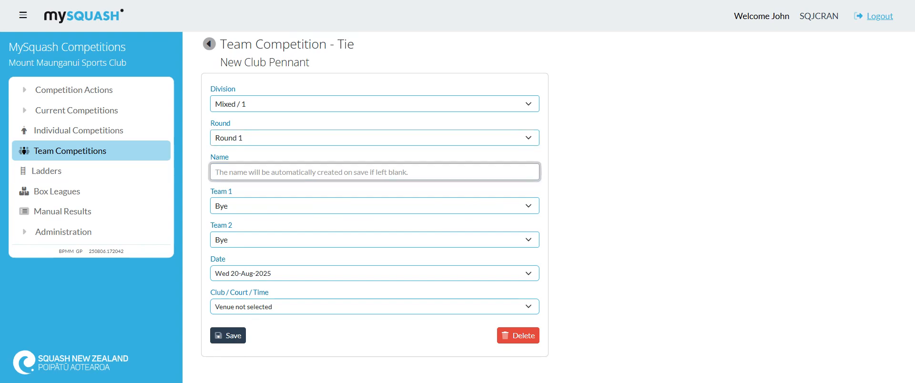
type("1-1")
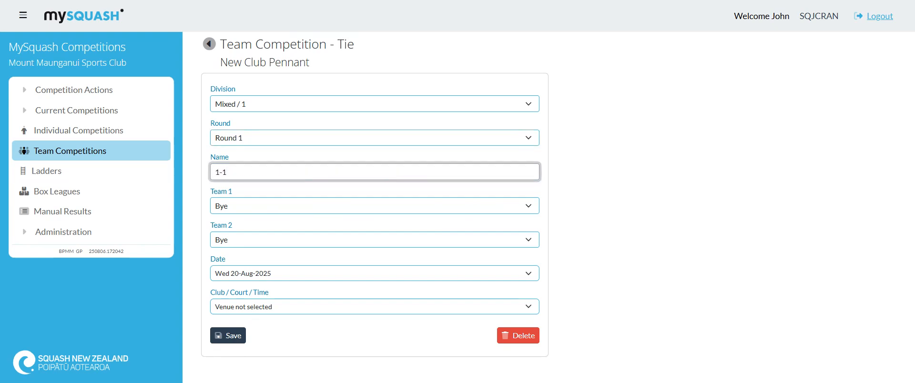
Set tie 1-1 as Team A against Team B on Squash Court 1 at 19:00 and save it.
left_click(276, 219)
left_click(280, 208)
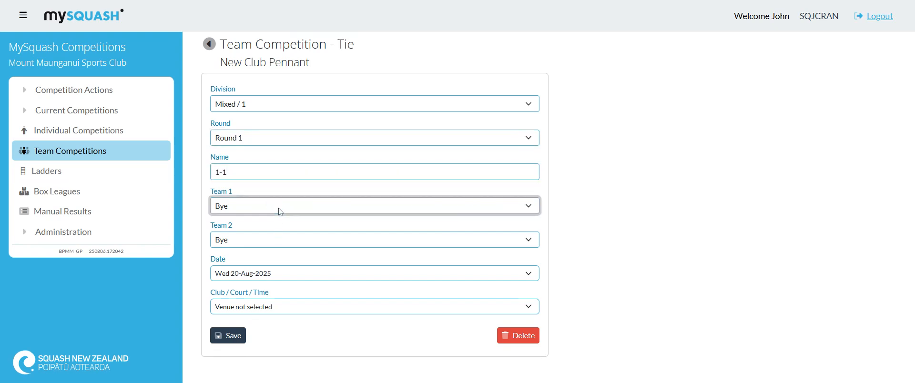
left_click(277, 227)
left_click(267, 242)
left_click(282, 273)
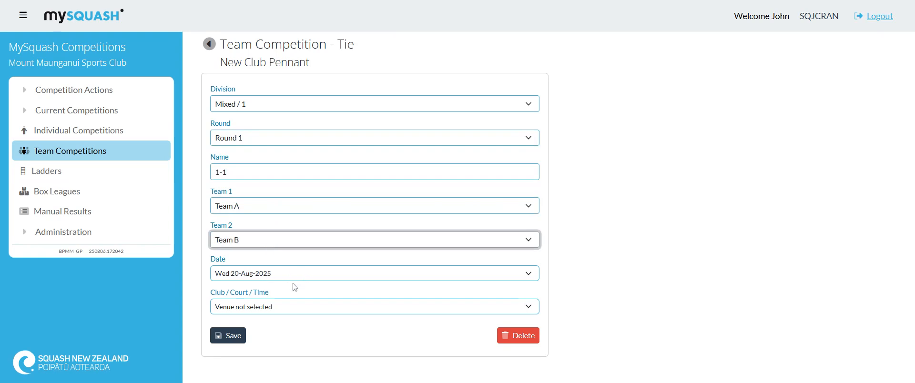
left_click(269, 309)
left_click(279, 280)
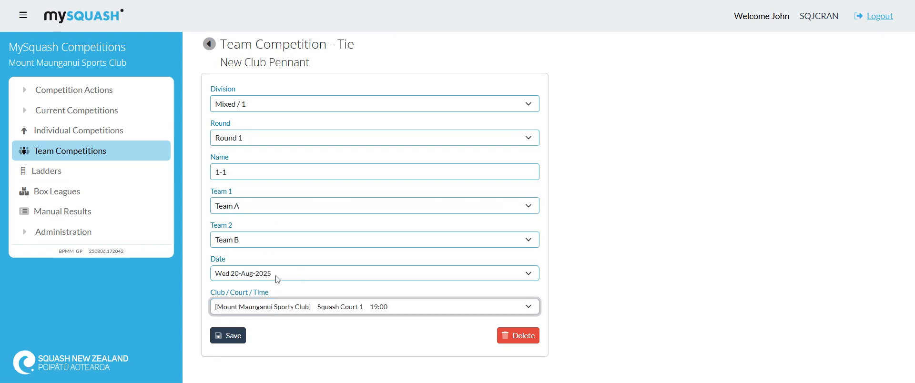
left_click(232, 336)
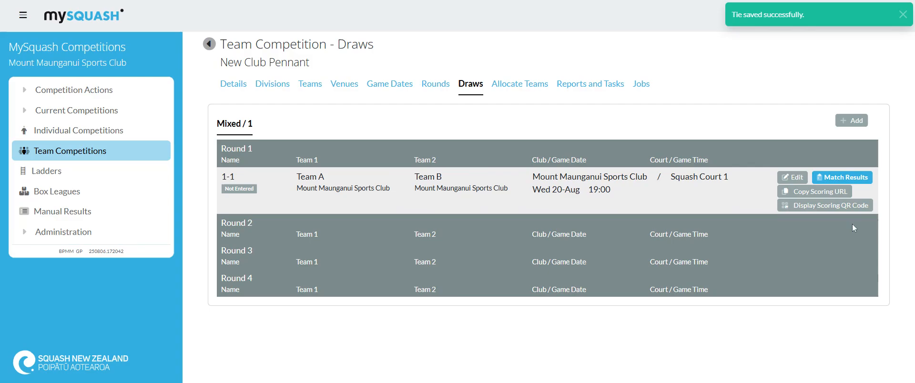
Start another tie for division Mixed / 1, Round 2, and name it 2-1.
left_click(852, 120)
left_click(262, 104)
left_click(267, 123)
left_click(272, 138)
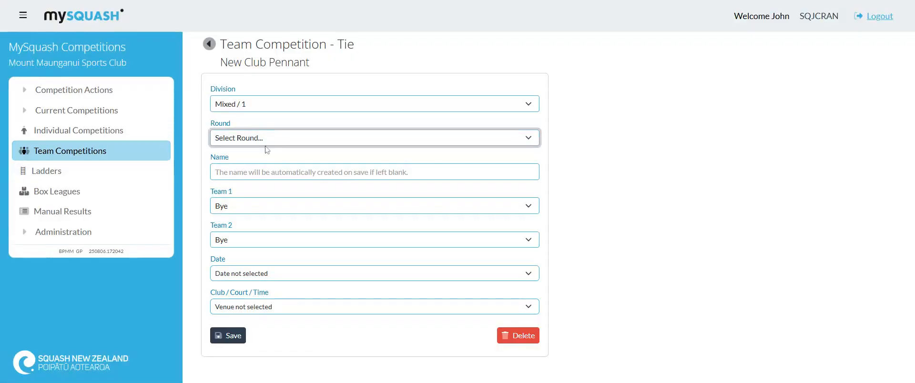
left_click(265, 166)
left_click(265, 172)
type("2-1")
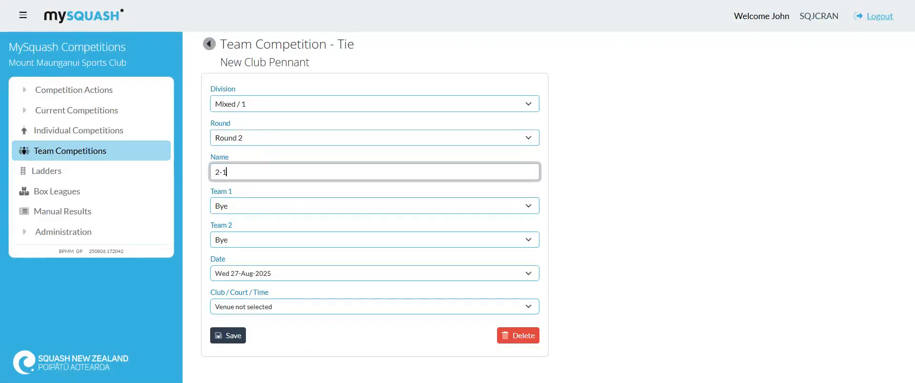
Set tie 2-1 as Team A against Team B on Squash Court 1 at 19:00 and save it.
left_click(256, 209)
left_click(259, 237)
left_click(259, 240)
left_click(262, 278)
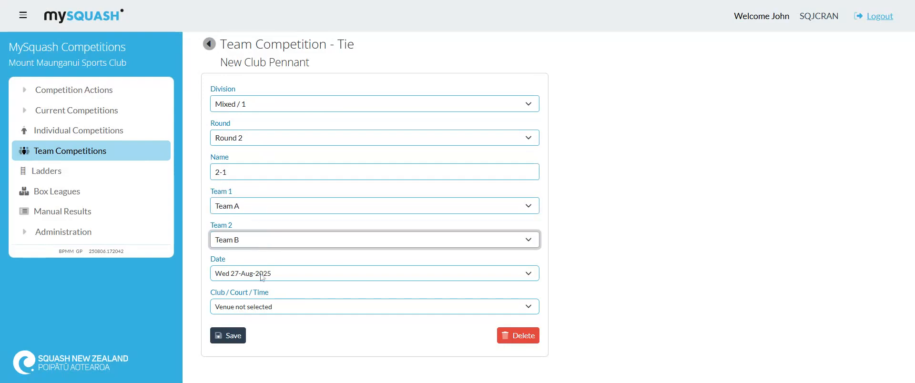
left_click(262, 279)
left_click(254, 310)
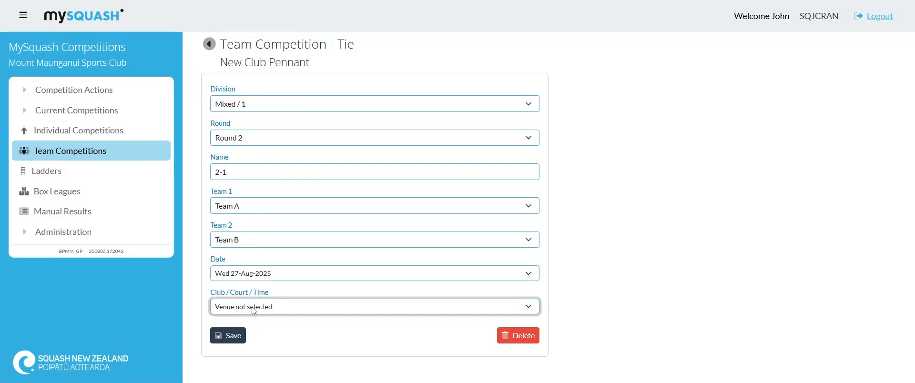
left_click(240, 328)
left_click(229, 337)
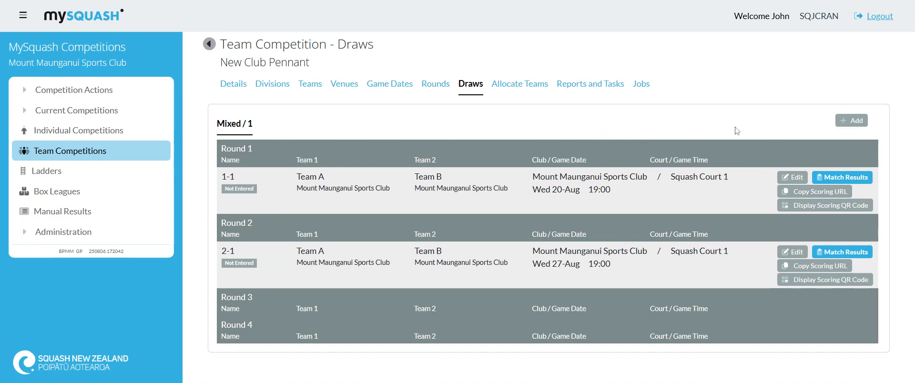
Inspect tie 1-1's editable details and its match results, returning to the draws.
left_click(790, 178)
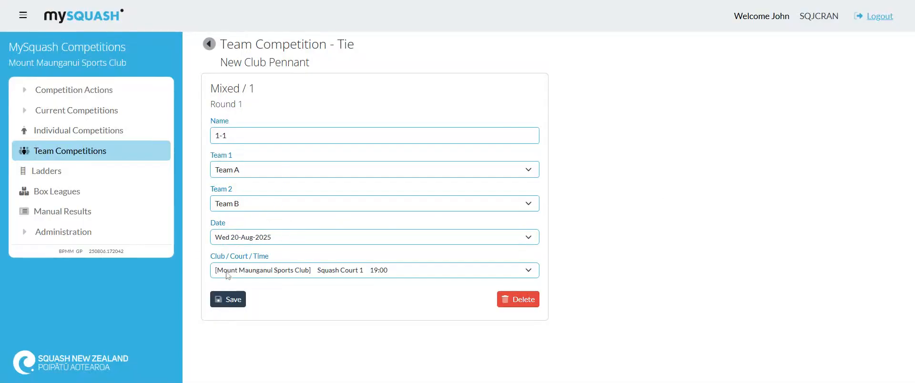
left_click(210, 48)
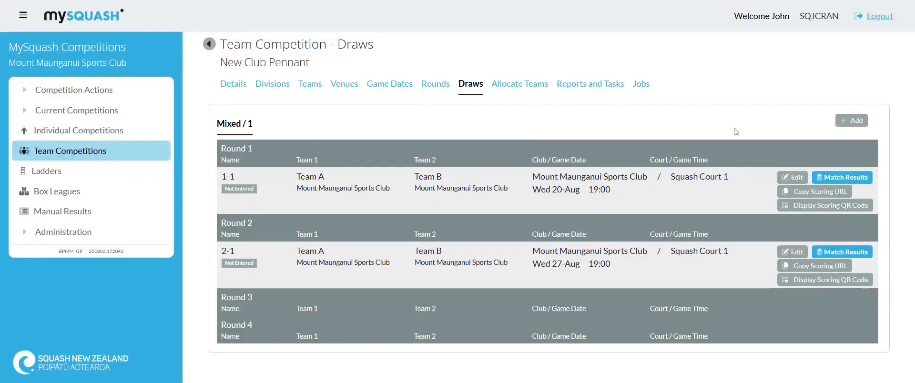
left_click(843, 179)
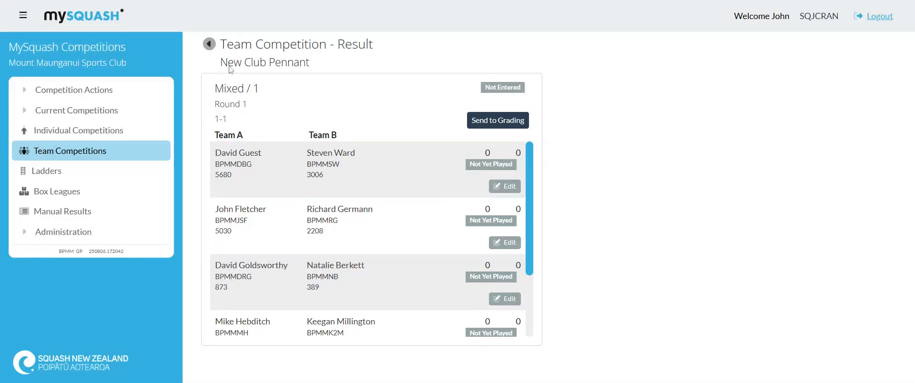
left_click(209, 44)
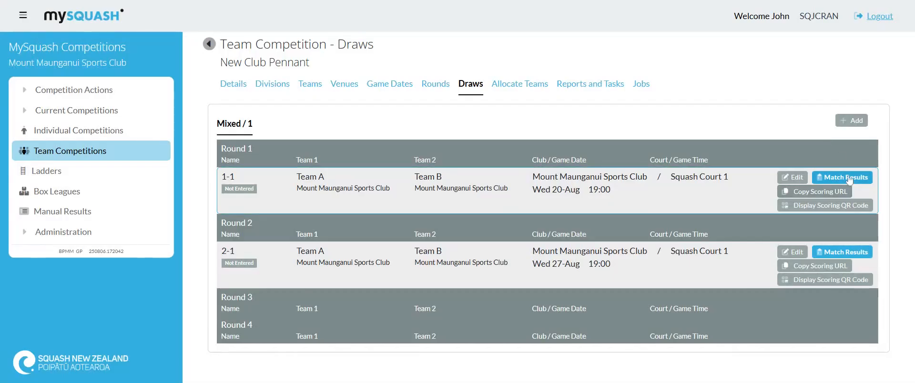
Look over the available competition actions and the competition's rounds.
left_click(27, 92)
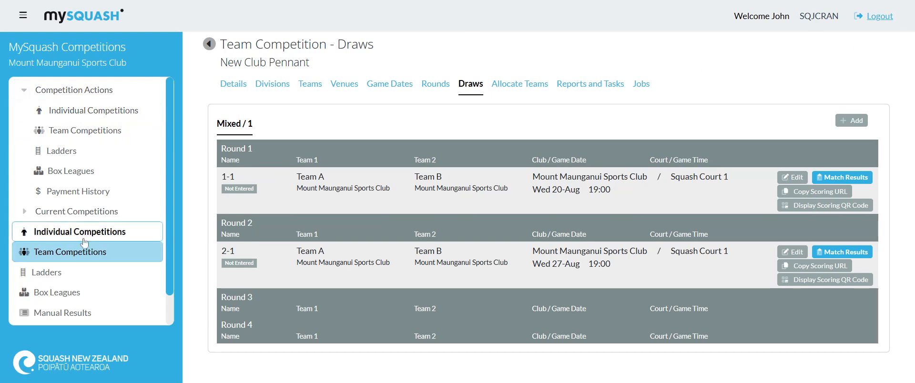
left_click(435, 84)
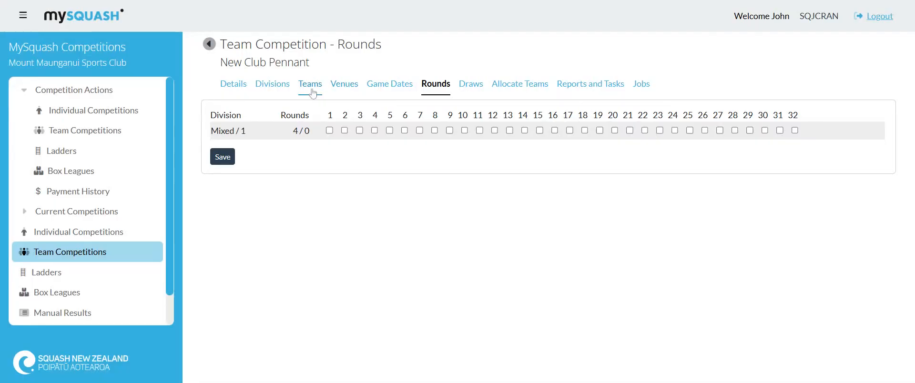
Add the logged-in club administrator to Team A as a Regular player and save the team.
left_click(310, 85)
left_click(514, 158)
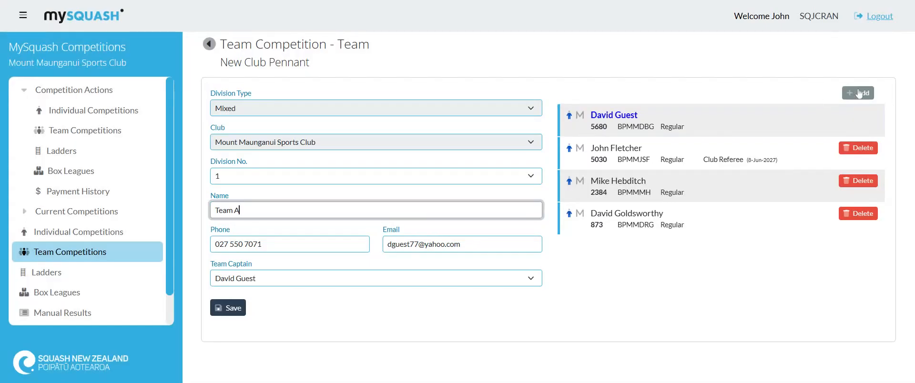
left_click(859, 93)
type("ohn")
key("BackSpace")
key("BackSpace")
key("BackSpace")
key("BackSpace")
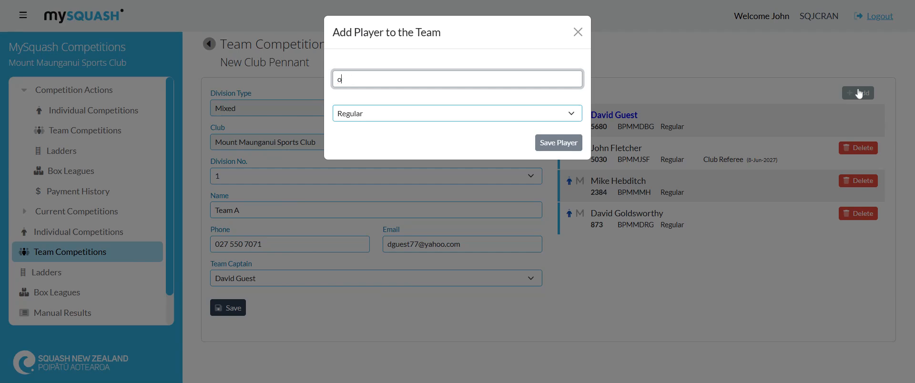
type("hn clu")
left_click(510, 116)
left_click(558, 143)
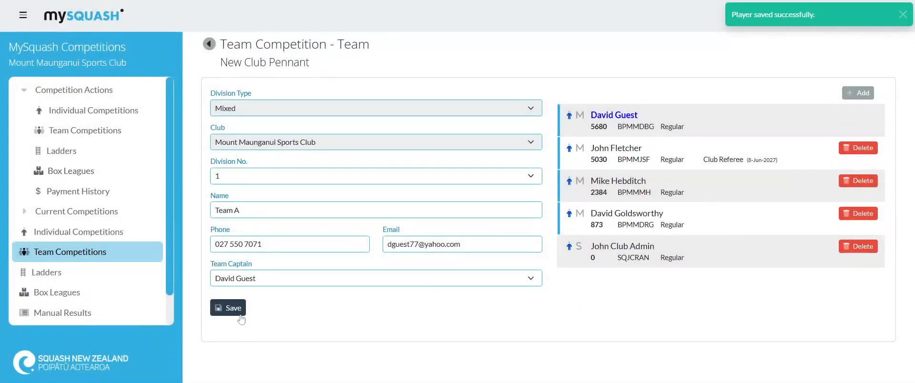
left_click(229, 308)
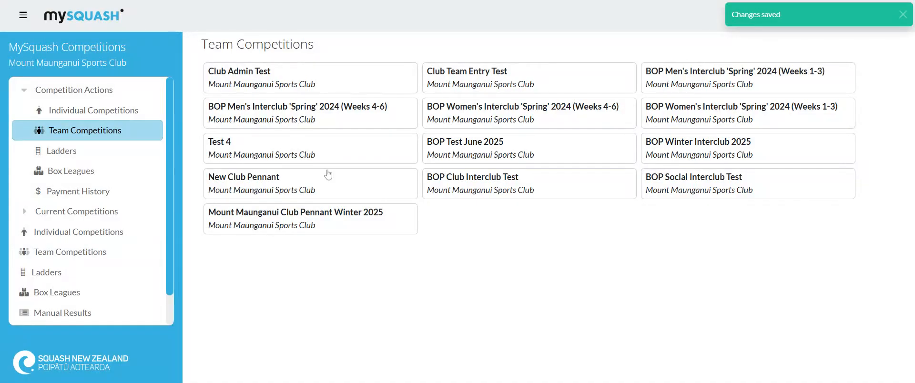
Copy the scoring URL of tie 1-1 in New Club Pennant and open the tie's first match result for editing.
left_click(303, 186)
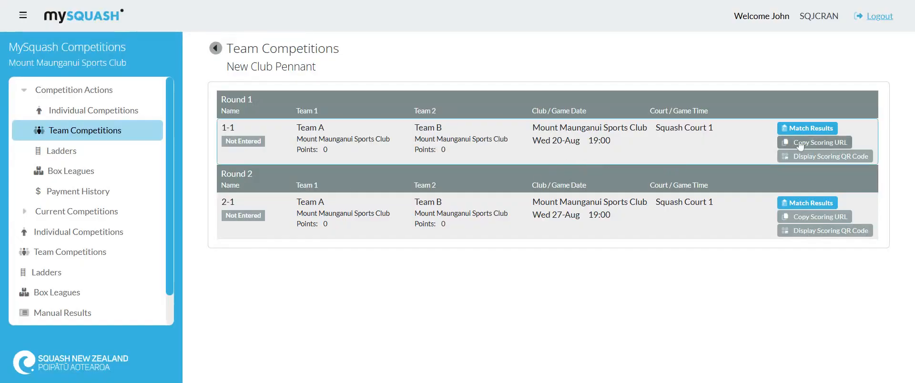
left_click(826, 143)
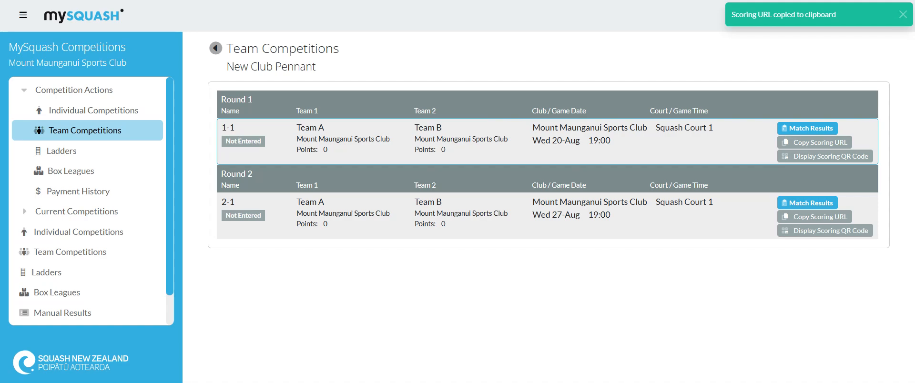
left_click(810, 129)
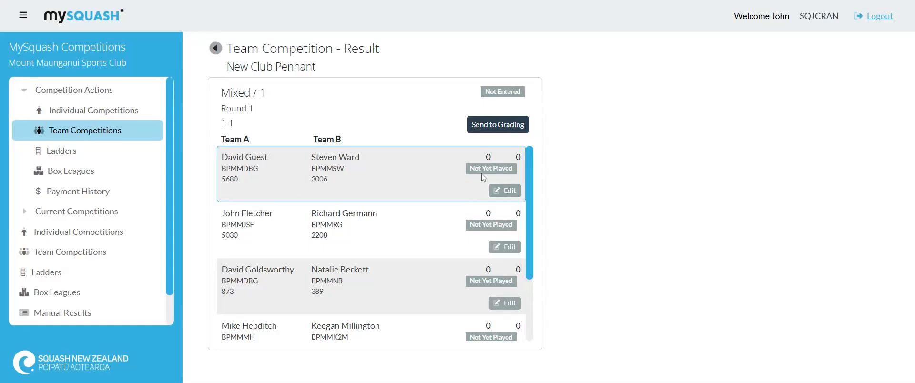
left_click(517, 194)
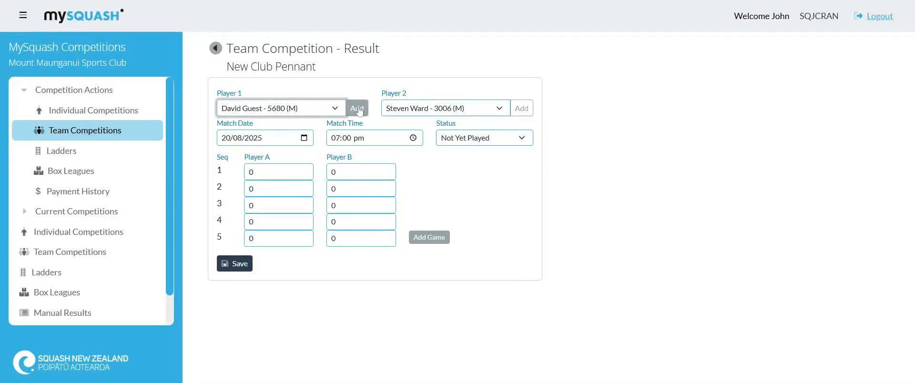
Look up another club player by player code and add them to Team A as a temporary player for this match.
left_click(357, 108)
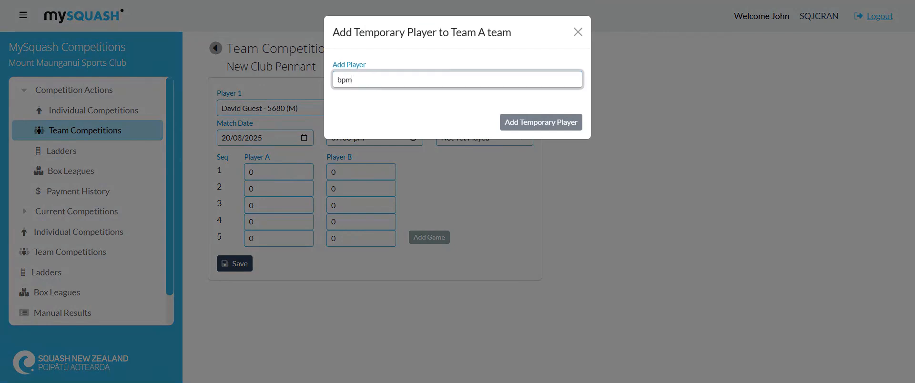
type("bpmm")
left_click(584, 113)
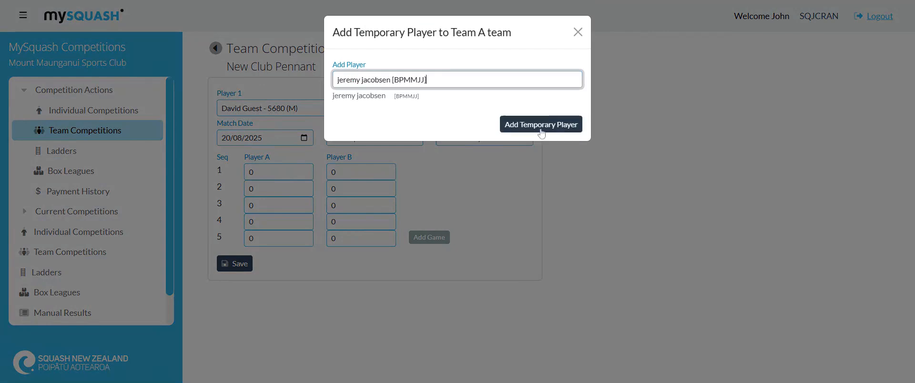
left_click(542, 127)
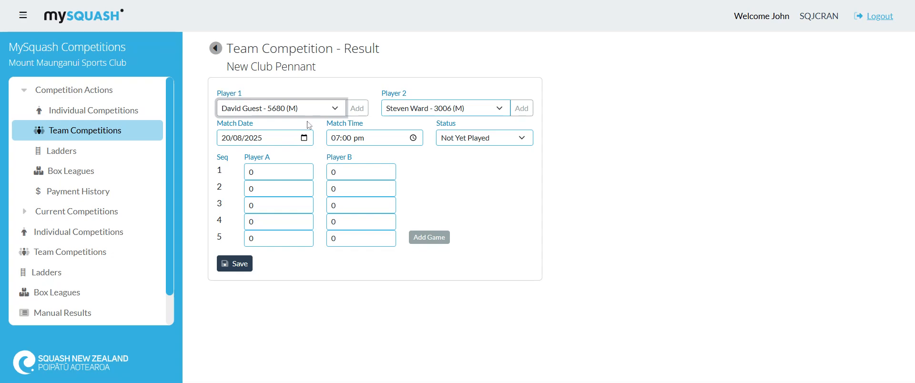